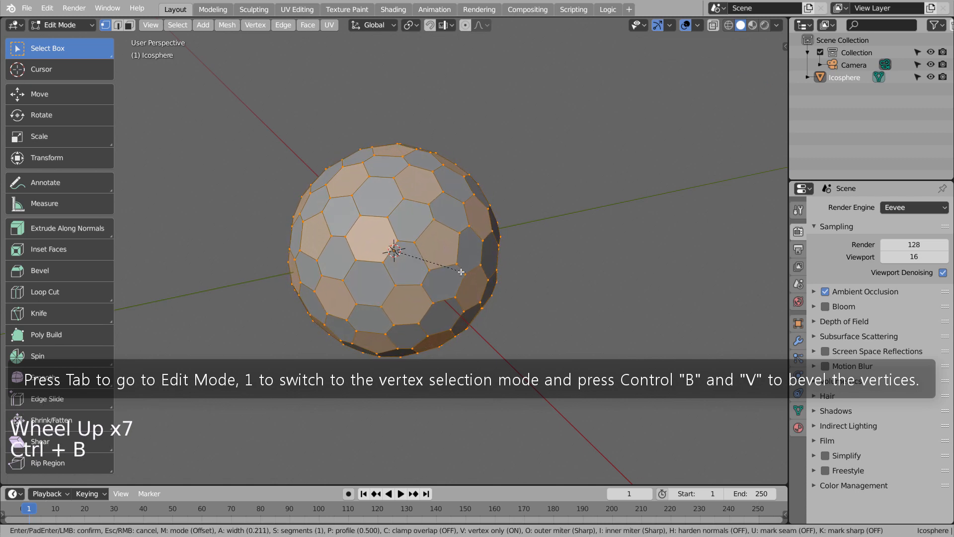
# - Finish the vertex-only bevel on the icosphere at width 0.211 and extrude the selected faces inward along their normals
pyautogui.click(461, 272)
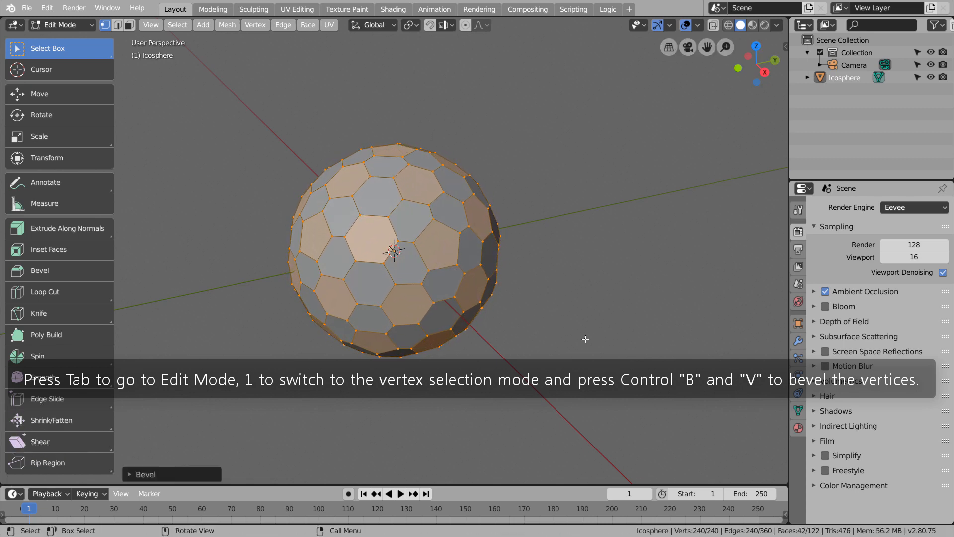
pyautogui.moveTo(58, 232); pyautogui.dragTo(74, 281)
pyautogui.moveTo(226, 319)
pyautogui.mouseDown()
pyautogui.moveTo(237, 324)
pyautogui.moveTo(231, 311)
pyautogui.mouseUp()
# - Delete the selected recessed faces to open holes in the sphere, and return to Object Mode
pyautogui.press('x')
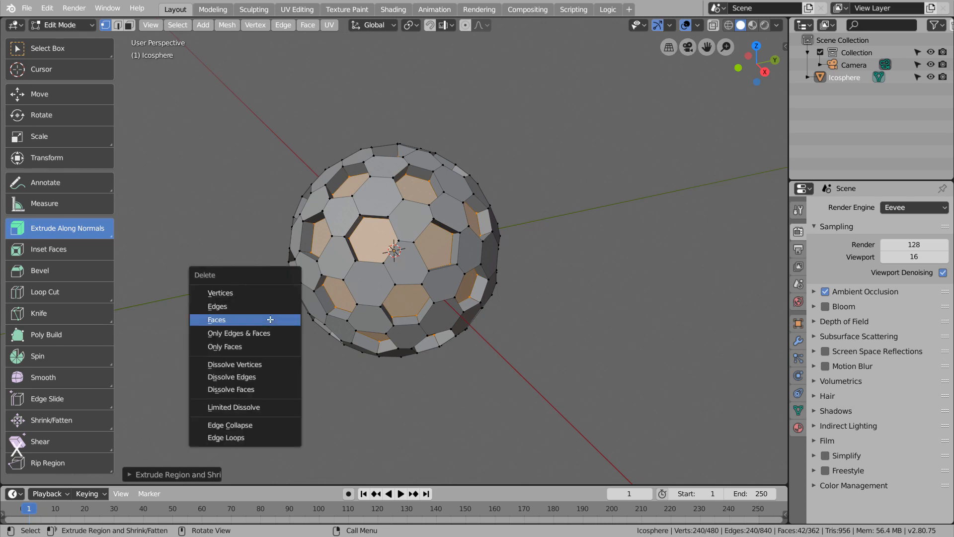
pyautogui.click(270, 323)
pyautogui.moveTo(262, 320); pyautogui.dragTo(316, 313, button='middle')
pyautogui.press('Tab')
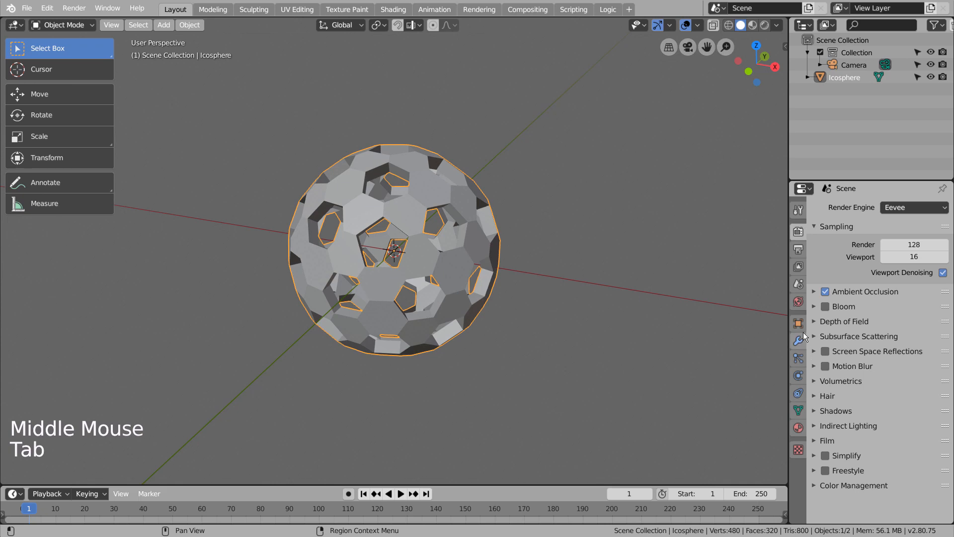
# - Add a level 3 Subdivision Surface modifier and a Wireframe modifier to the icosphere
pyautogui.hotkey('ctrl', '3')
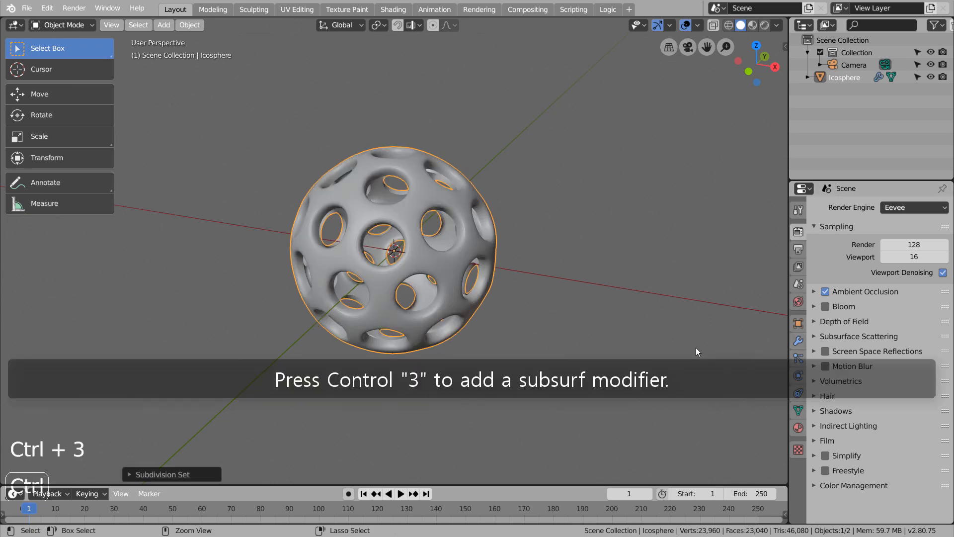
pyautogui.rightClick(415, 211)
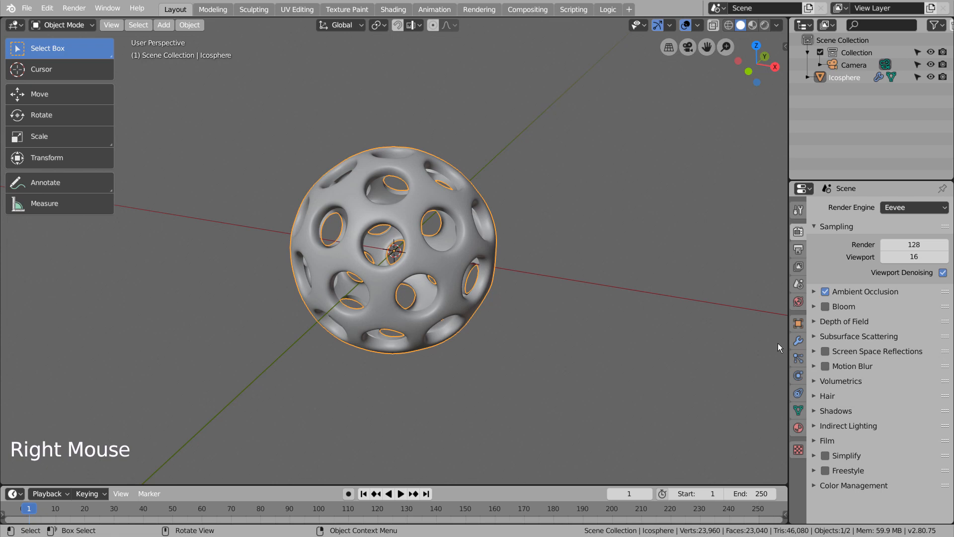
pyautogui.click(798, 341)
pyautogui.click(830, 208)
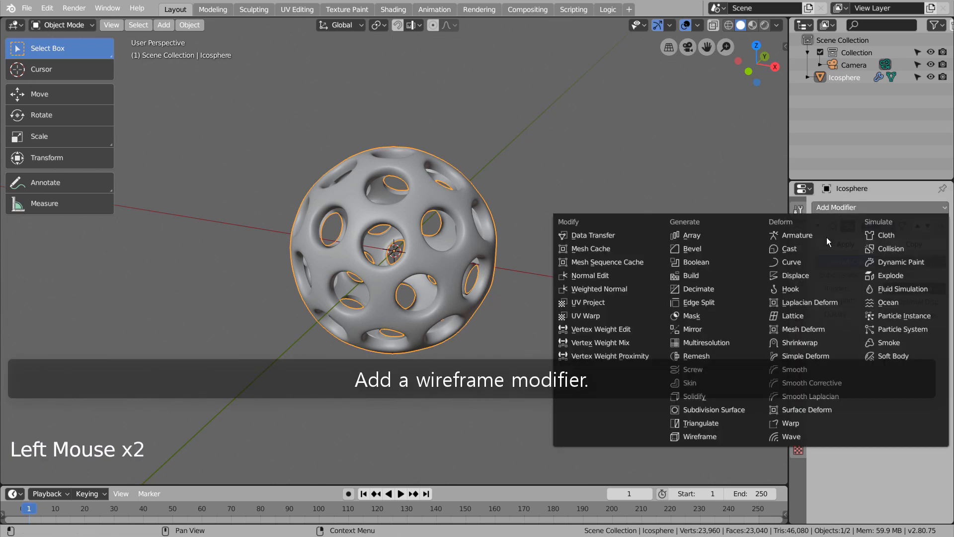
pyautogui.click(701, 436)
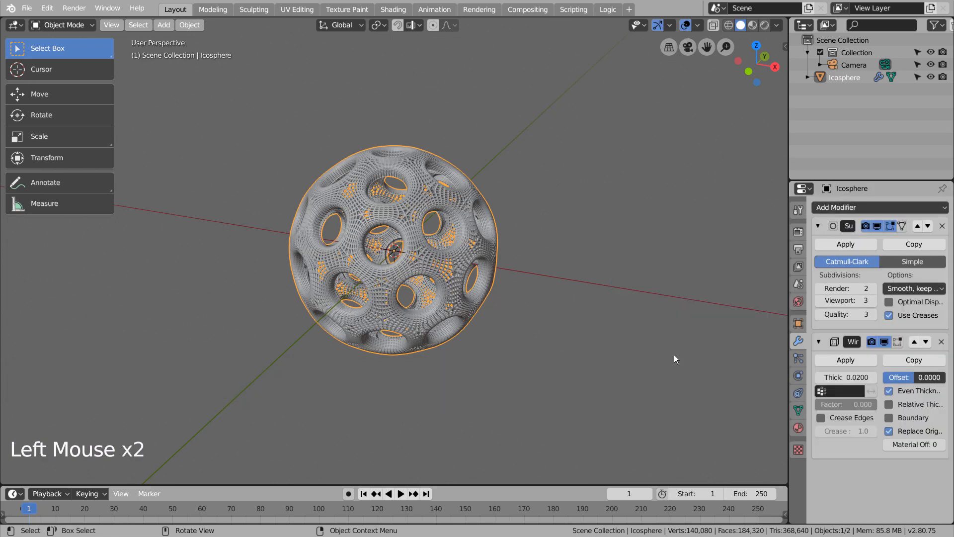
# - Set the sphere's Wireframe thickness to 0.01 and its Subdivision render level to 3, and deselect the sphere
pyautogui.scroll(5, 442, 244)
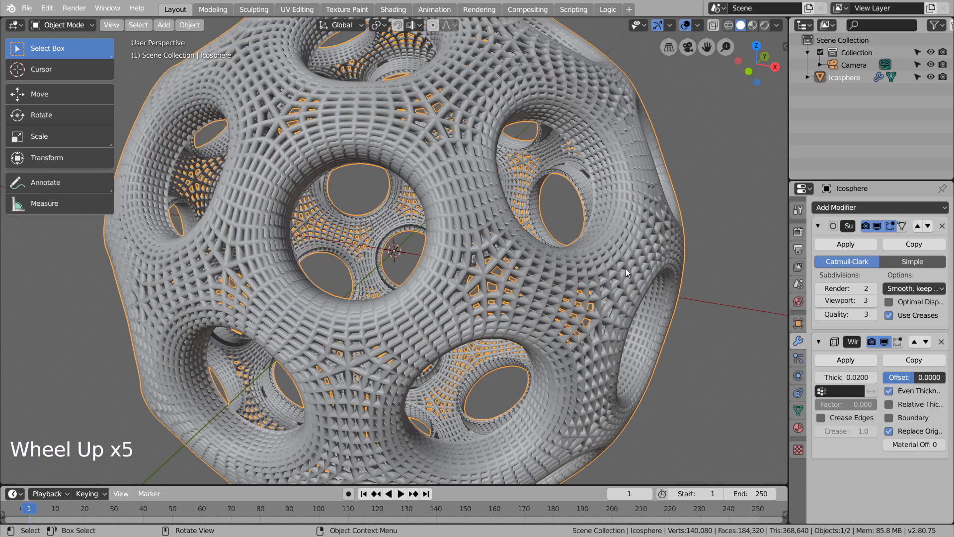
pyautogui.click(857, 376)
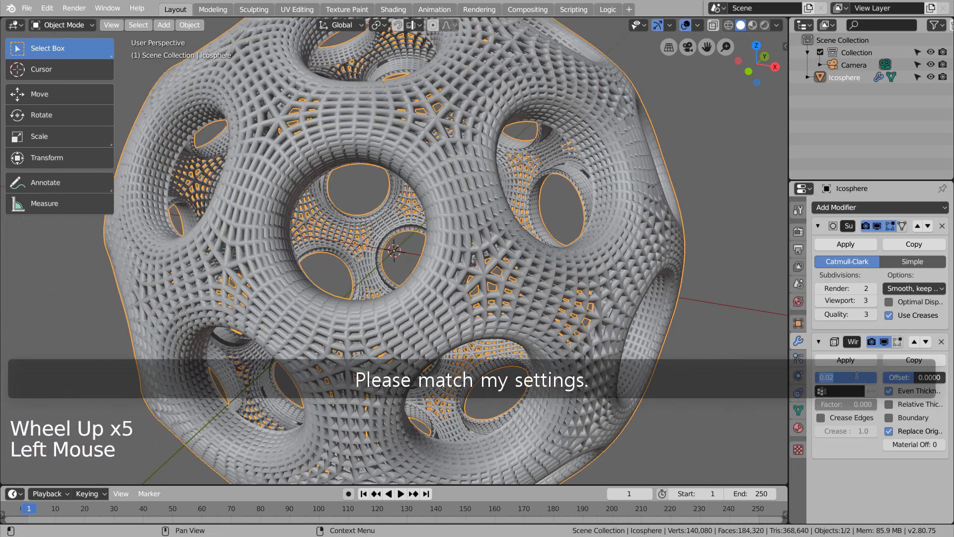
pyautogui.write('0.01')
pyautogui.press('Return')
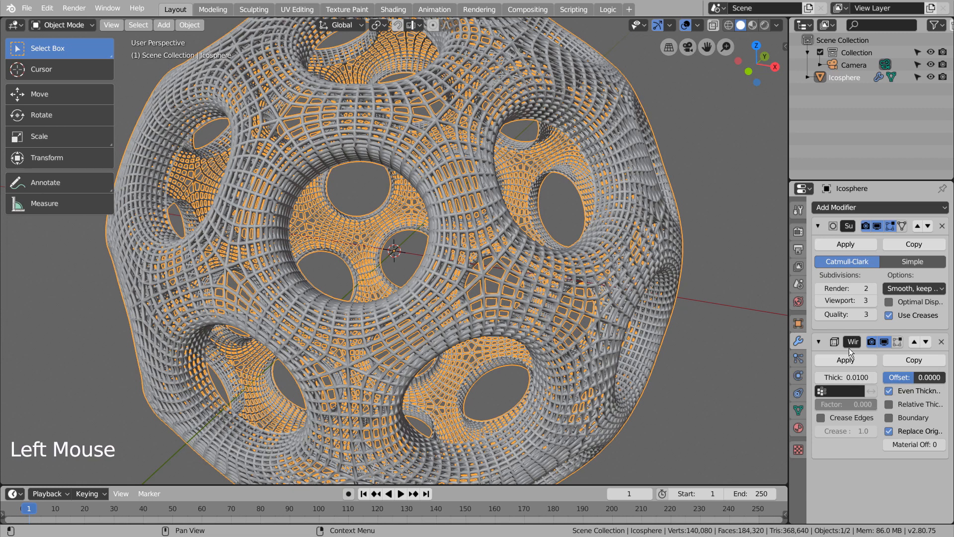
pyautogui.click(872, 288)
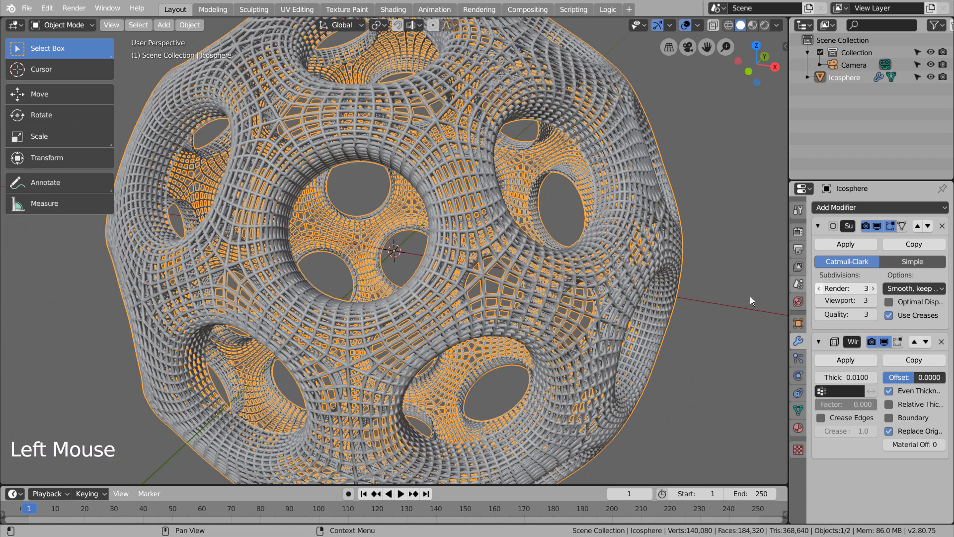
pyautogui.click(744, 297)
pyautogui.scroll(-4, 731, 293)
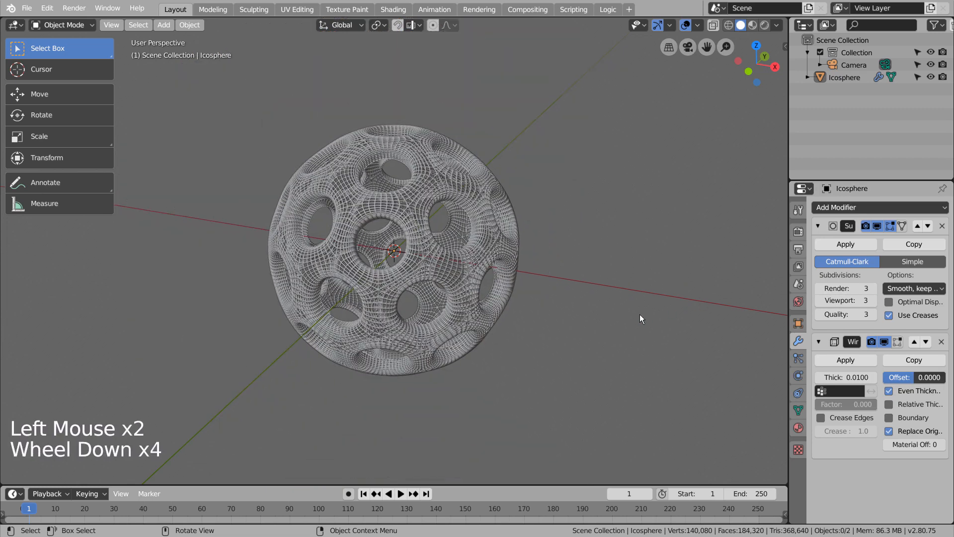
pyautogui.scroll(-1, 639, 314)
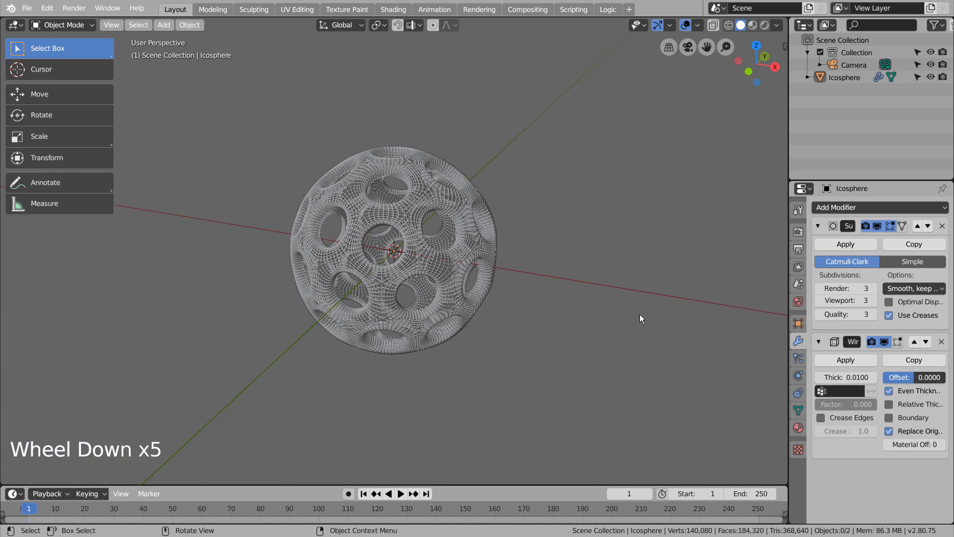
# - Align the camera to the current view and add a plane mesh to the scene
pyautogui.press('ctrl+alt+KP_0')
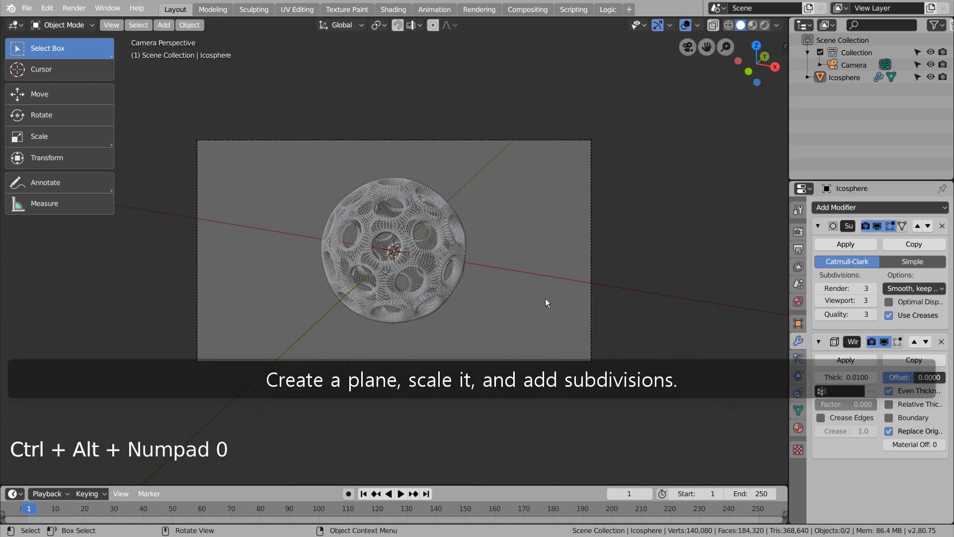
pyautogui.hotkey('shift', 'a')
pyautogui.click(633, 38)
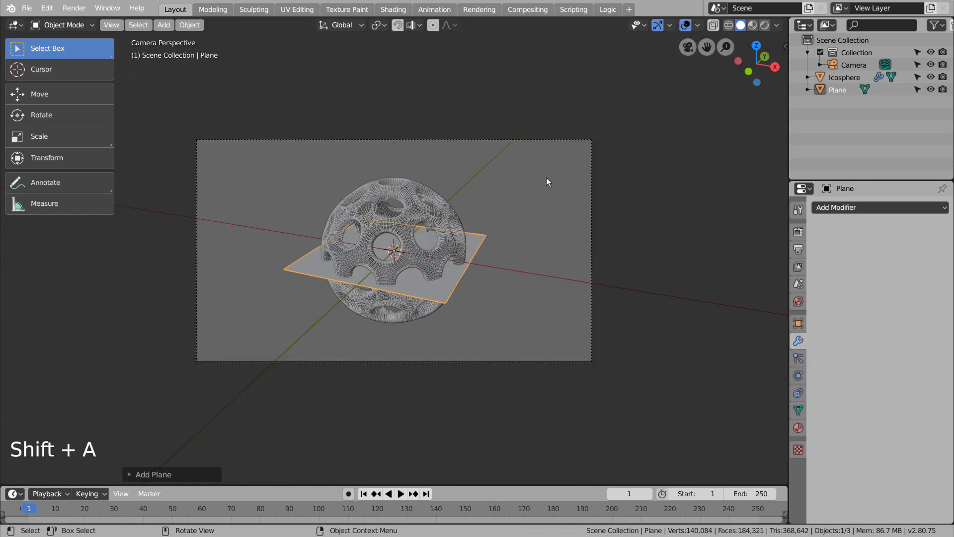
# - Move the plane down along the global Z axis until it lies just beneath the sphere
pyautogui.press('g')
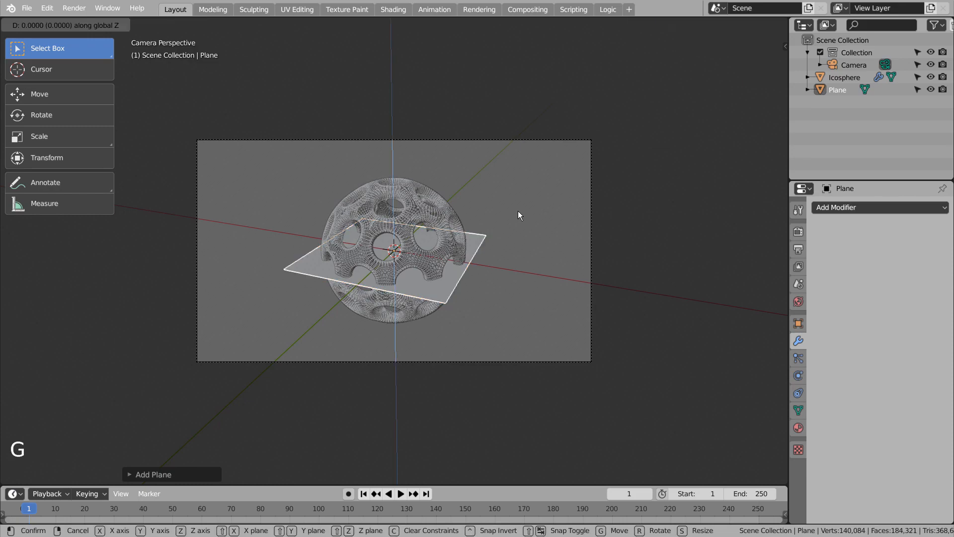
pyautogui.click(517, 211)
pyautogui.middleClick(644, 229)
pyautogui.moveTo(620, 364); pyautogui.dragTo(539, 324, button='middle')
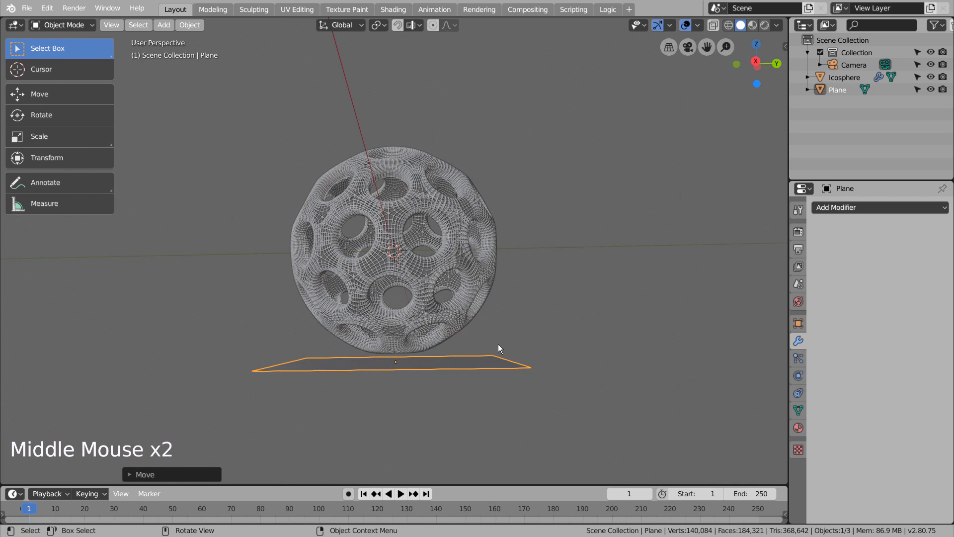
# - Lower the wireframe sphere slightly along Z in the right orthographic view so it rests on the plane
pyautogui.press('KP_3')
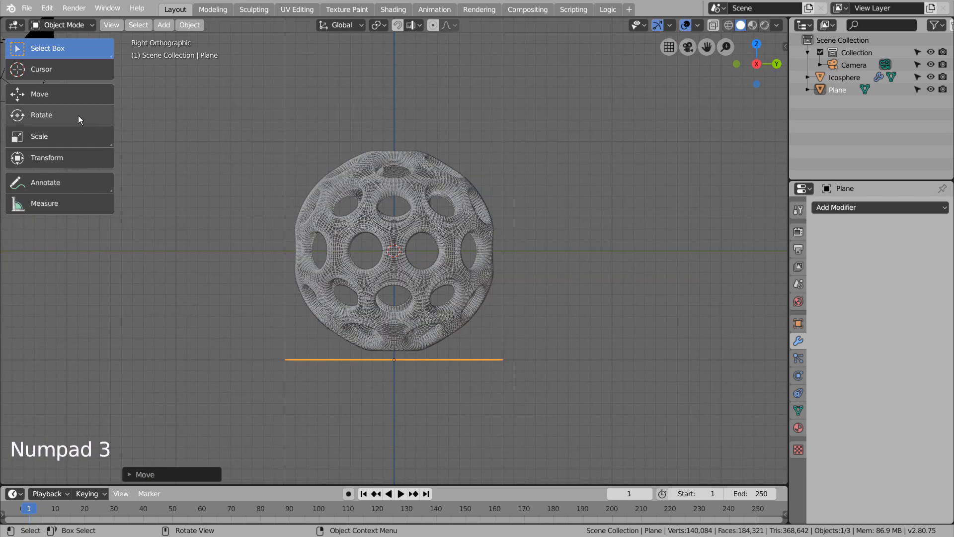
pyautogui.click(418, 247)
pyautogui.click(404, 227)
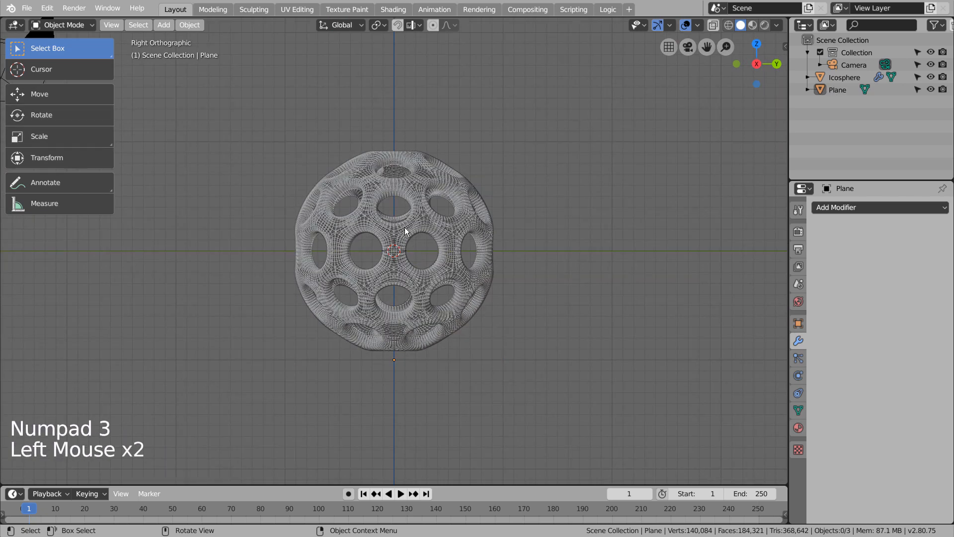
pyautogui.click(52, 95)
pyautogui.moveTo(395, 201); pyautogui.dragTo(394, 208)
# - Select the plane and scale it up freehand well beyond the sphere's footprint
pyautogui.moveTo(288, 387); pyautogui.dragTo(426, 411, button='middle')
pyautogui.click(340, 389)
pyautogui.press('s')
pyautogui.click(451, 432)
# - Scale the plane by a factor of 22 so it fills the floor of the camera view
pyautogui.press('KP_0')
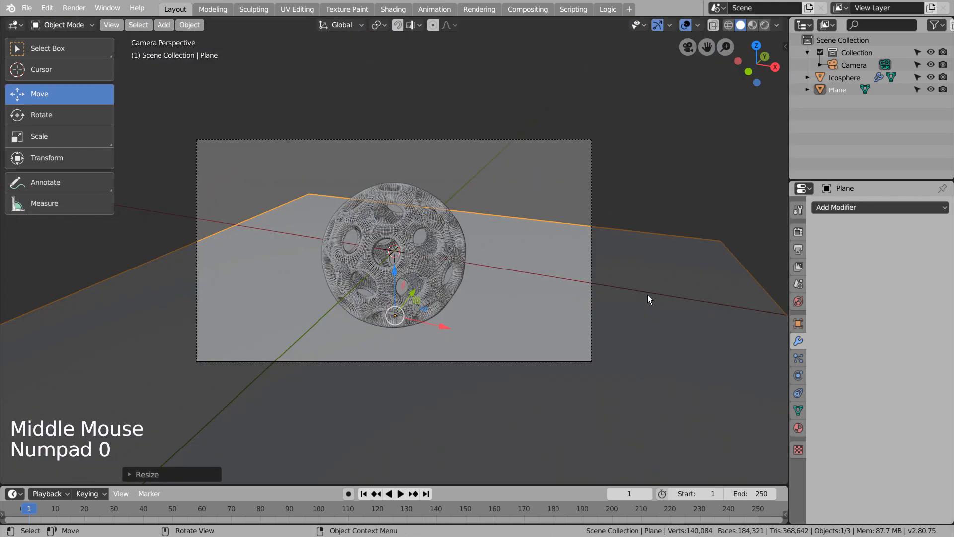
pyautogui.press('s')
pyautogui.press('2')
pyautogui.press('0')
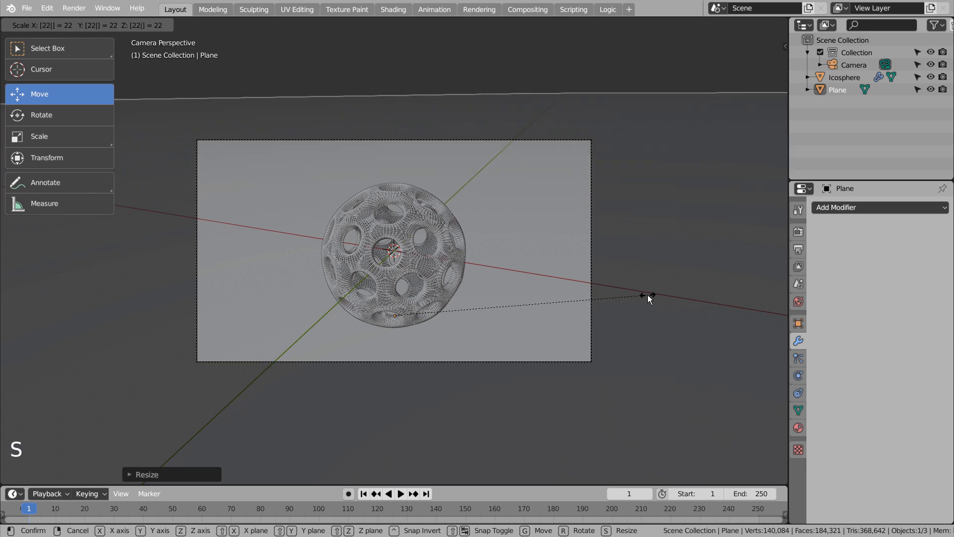
pyautogui.press('Return')
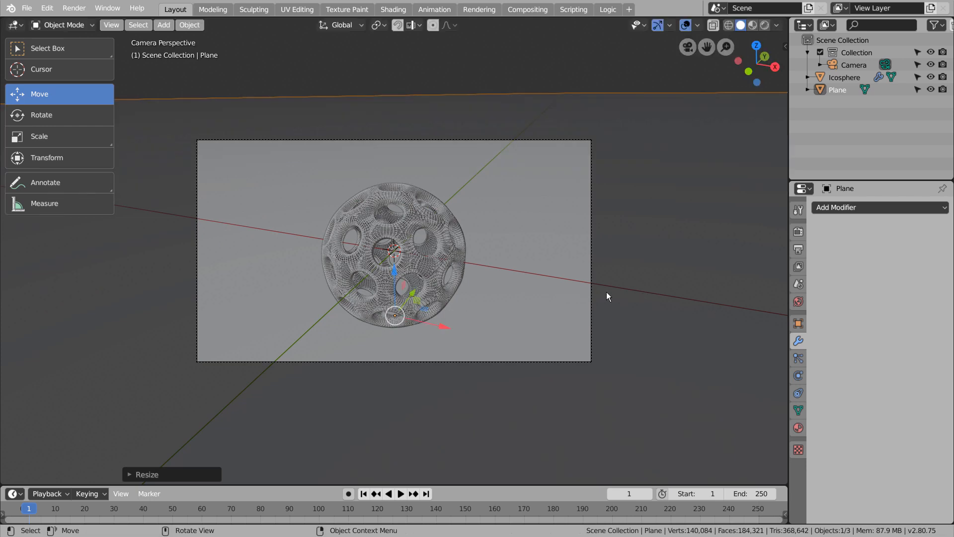
# - Subdivide the plane in Edit Mode with 33 cuts
pyautogui.press('Tab')
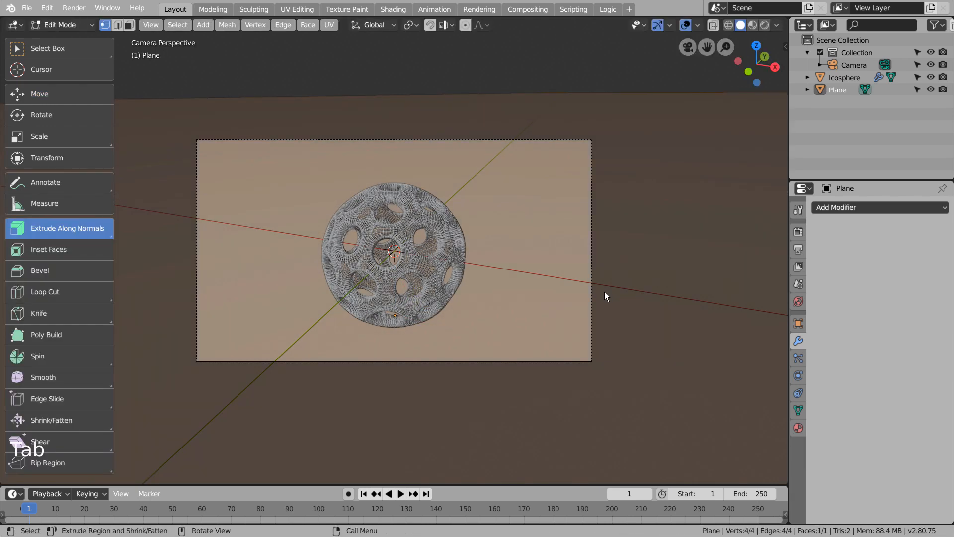
pyautogui.rightClick(560, 261)
pyautogui.click(563, 265)
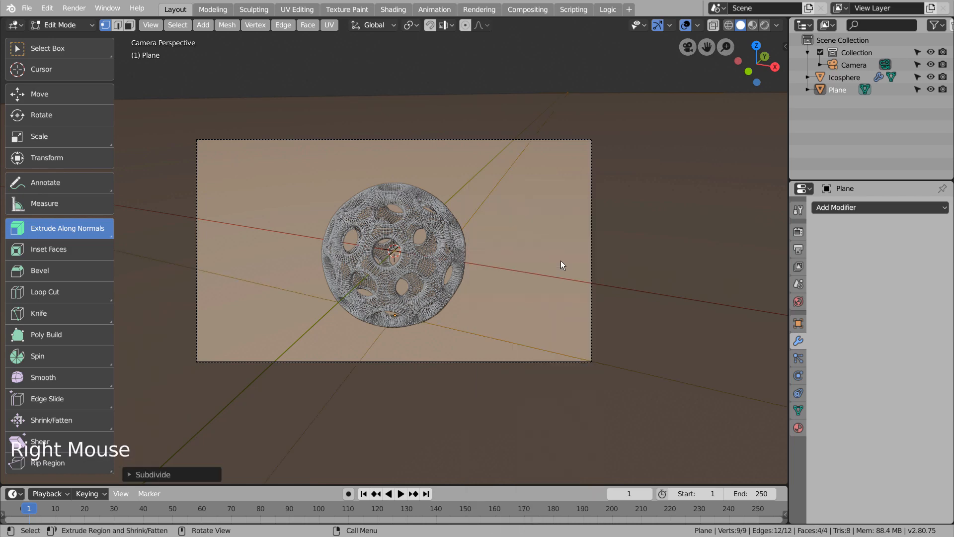
pyautogui.click(184, 476)
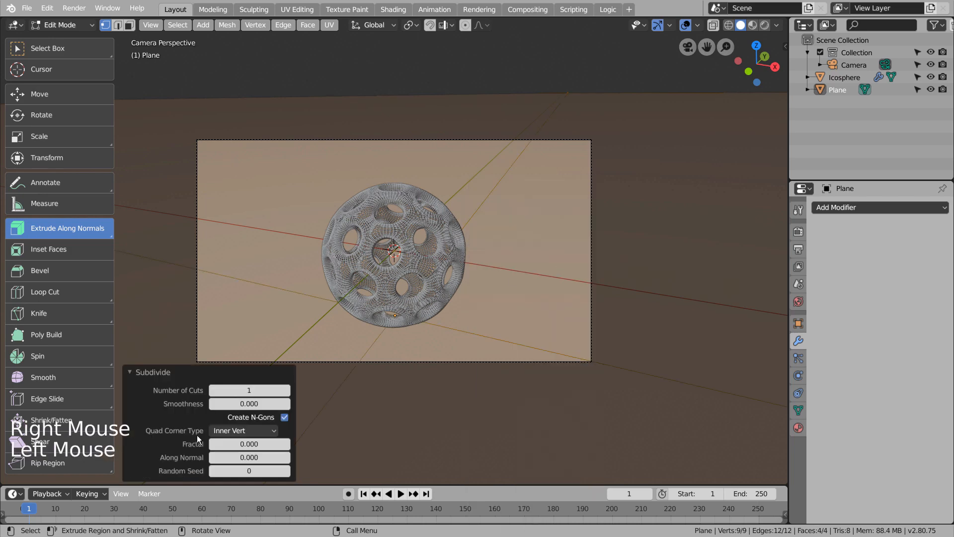
pyautogui.doubleClick(253, 390)
pyautogui.write('33')
pyautogui.press('Return')
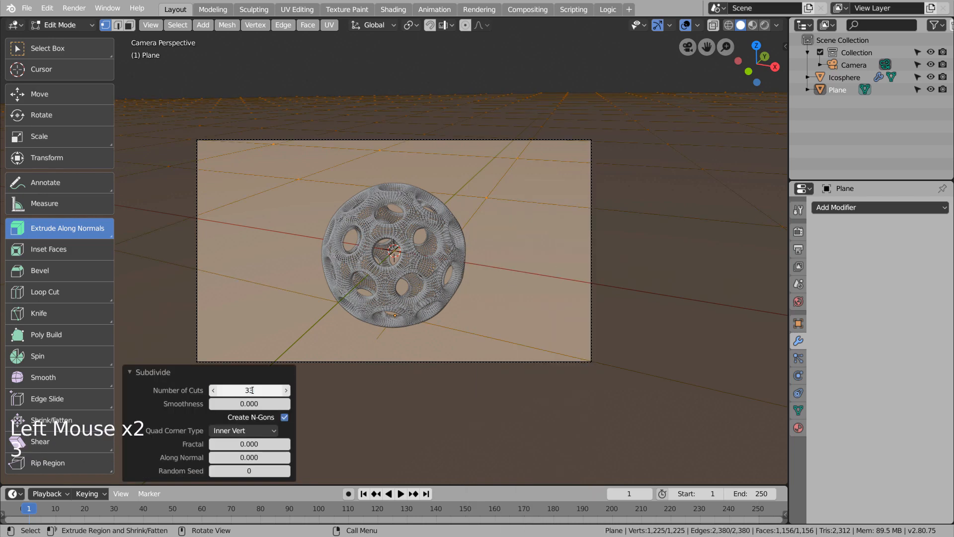
# - Set the plane subdivision's number of cuts to 66
pyautogui.click(253, 390)
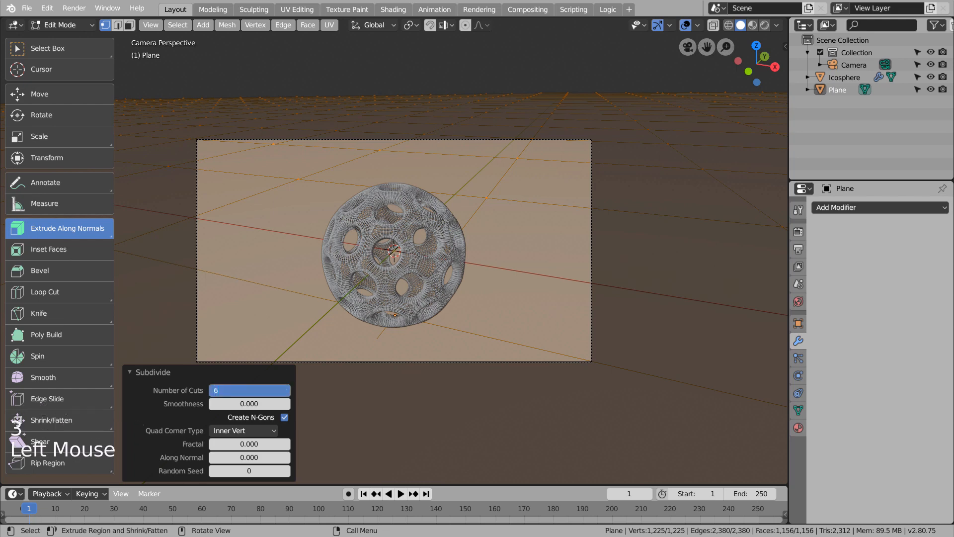
pyautogui.write('66')
pyautogui.press('Return')
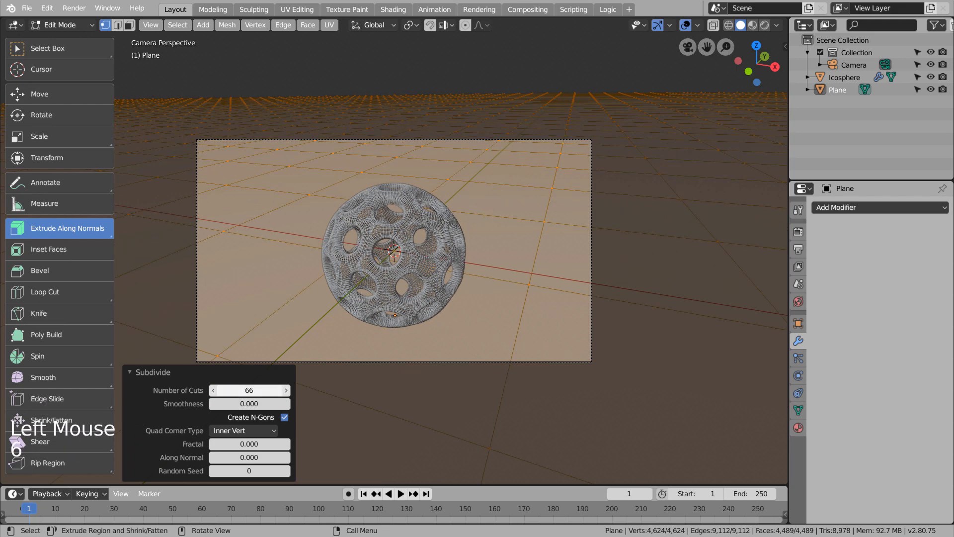
# - Set the plane subdivision's number of cuts to 88 and return to Object Mode
pyautogui.click(251, 390)
pyautogui.write('88')
pyautogui.press('Return')
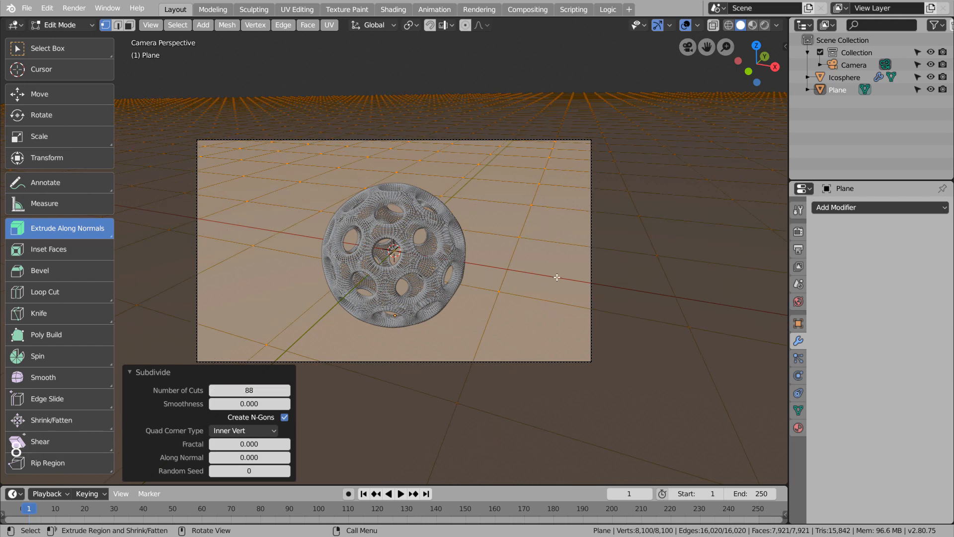
pyautogui.press('Tab')
# - Add a Wireframe modifier with thickness 0.005 and a level 3 Subdivision Surface modifier to the plane, and deselect it
pyautogui.click(893, 208)
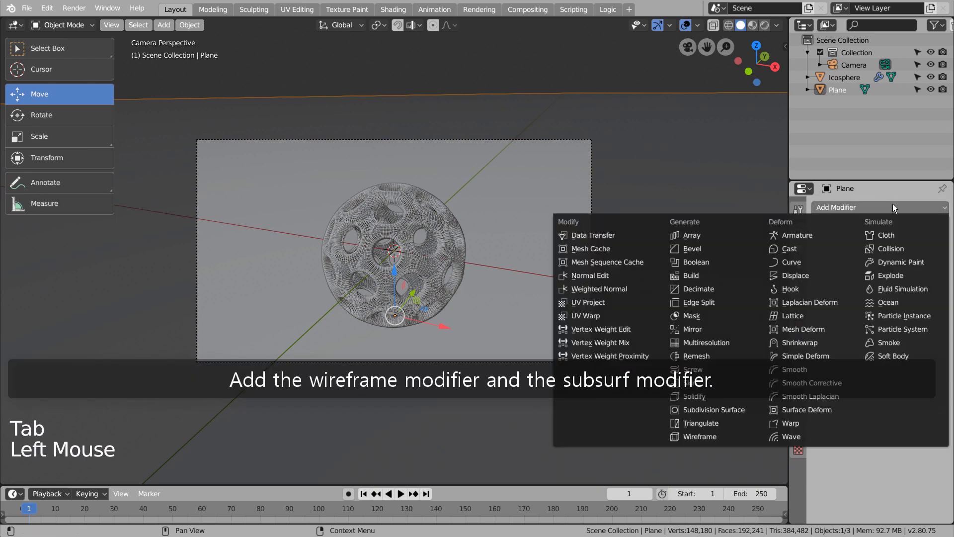
pyautogui.click(710, 434)
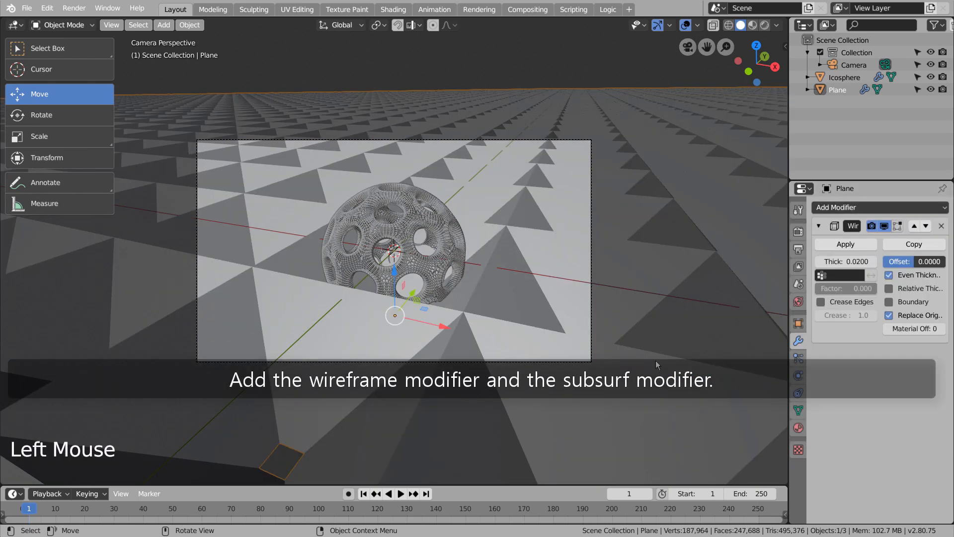
pyautogui.click(845, 262)
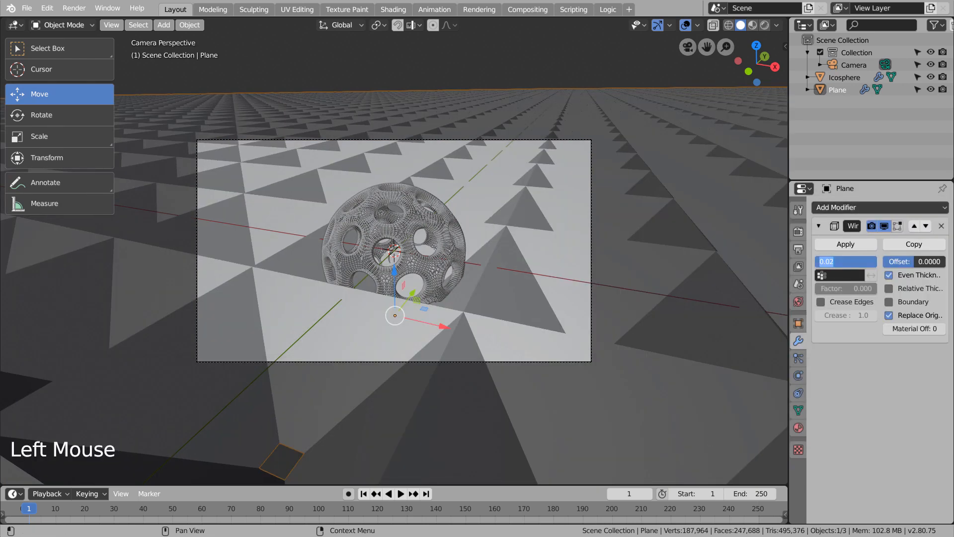
pyautogui.write('.005')
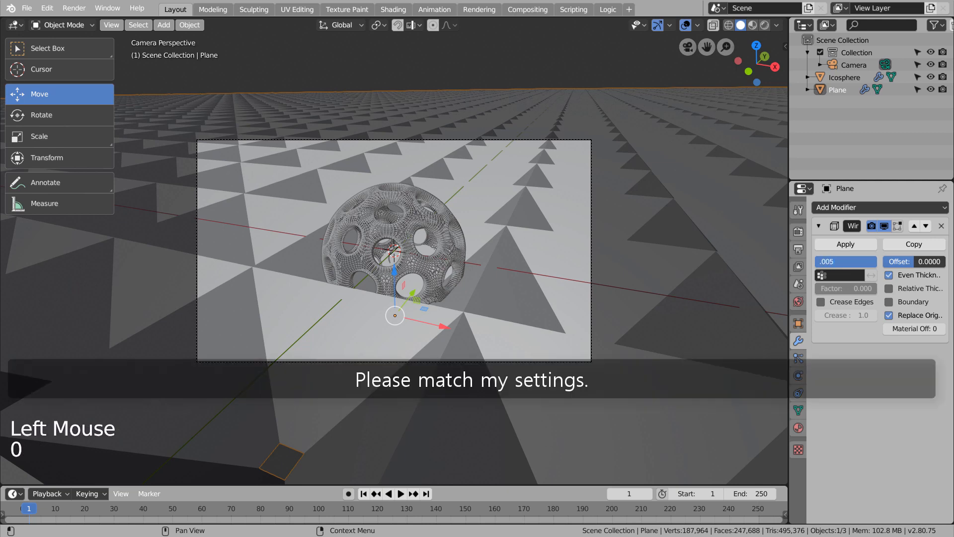
pyautogui.press('Return')
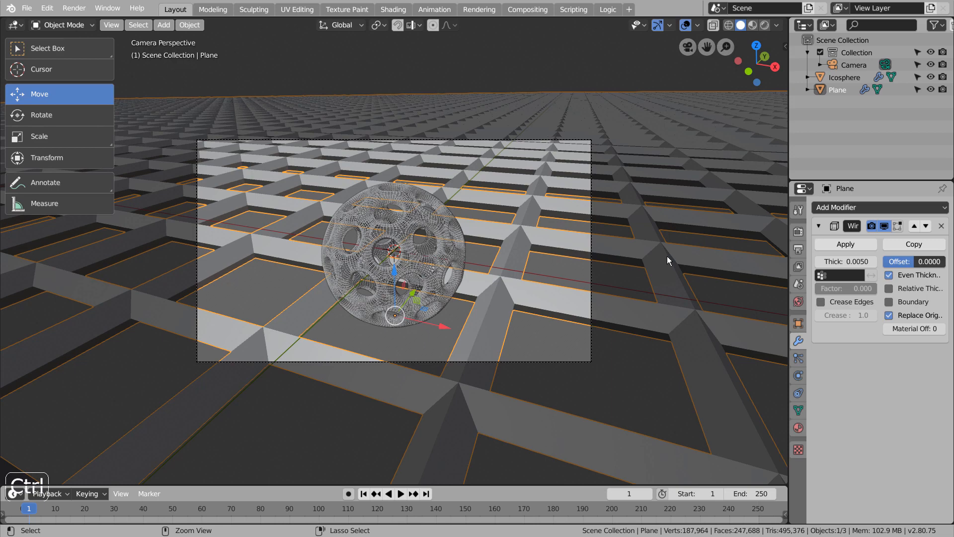
pyautogui.hotkey('ctrl', '3')
pyautogui.click(564, 271)
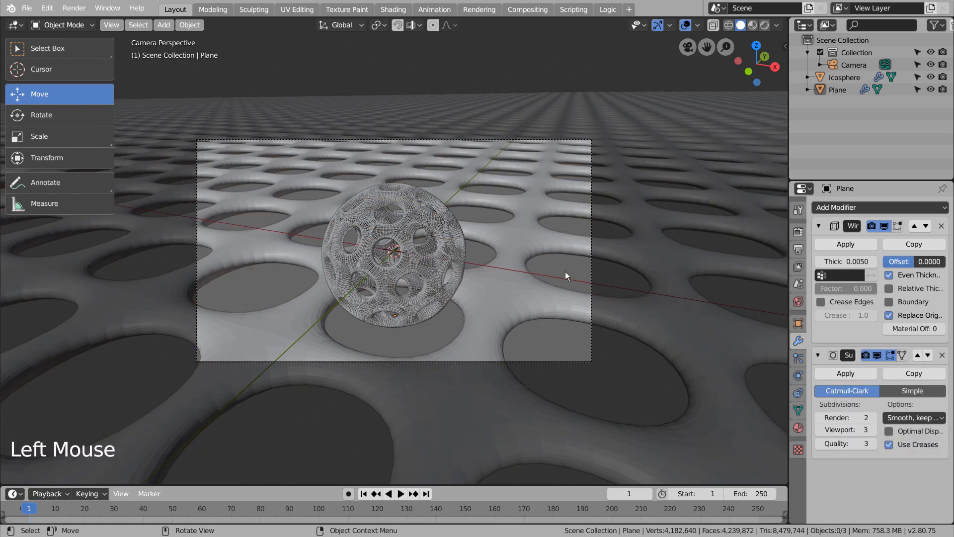
# - Scale the perforated plane down uniformly by a factor of about 0.269
pyautogui.click(497, 282)
pyautogui.rightClick(496, 282)
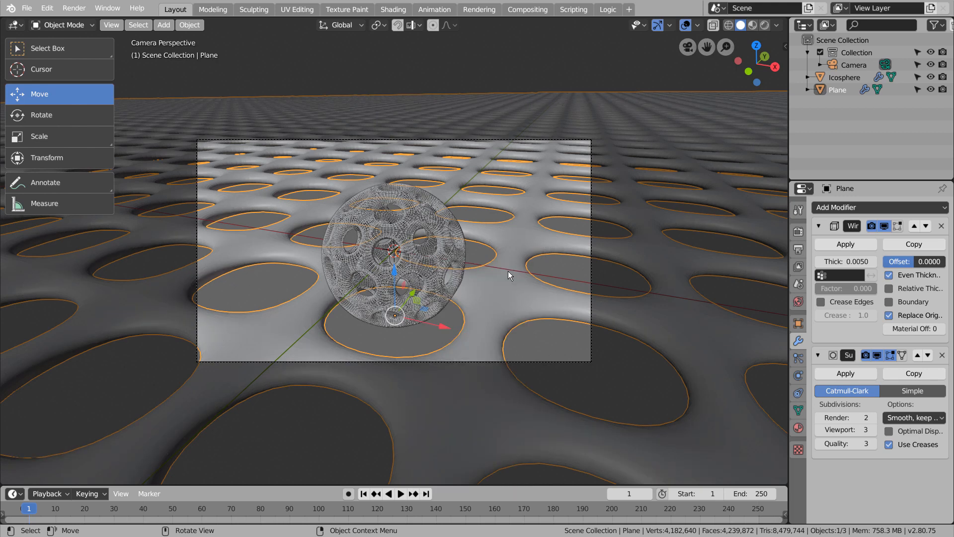
pyautogui.click(505, 278)
pyautogui.press('s')
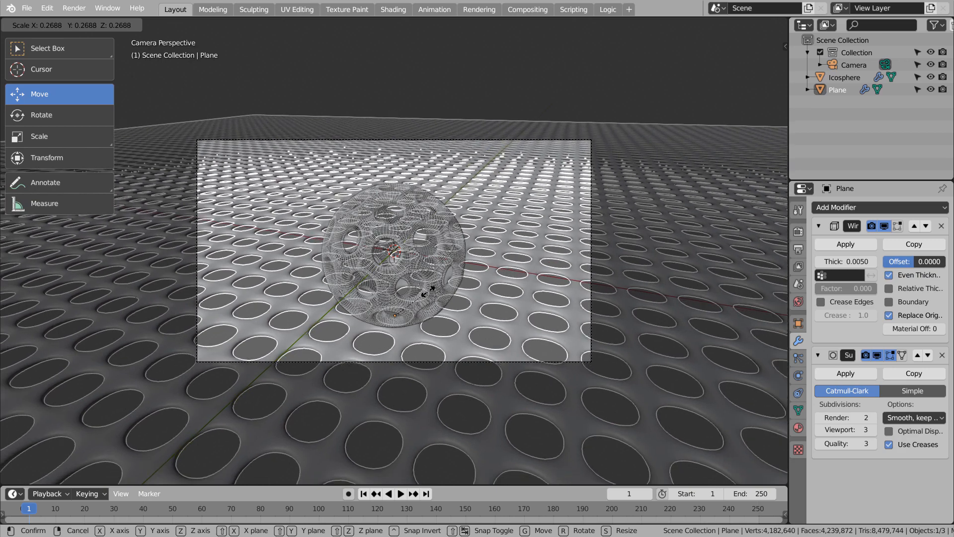
pyautogui.click(427, 292)
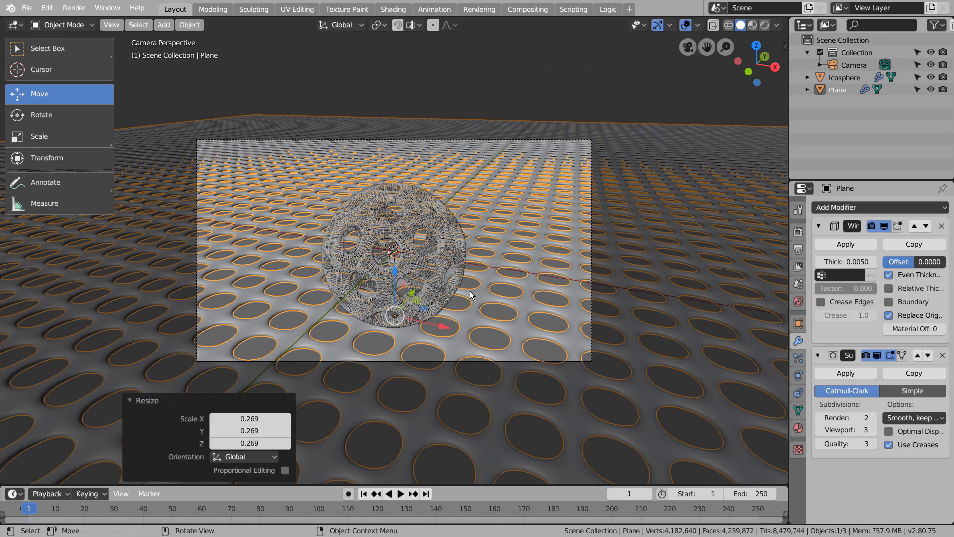
# - Give the icosphere a new Principled BSDF material
pyautogui.click(445, 228)
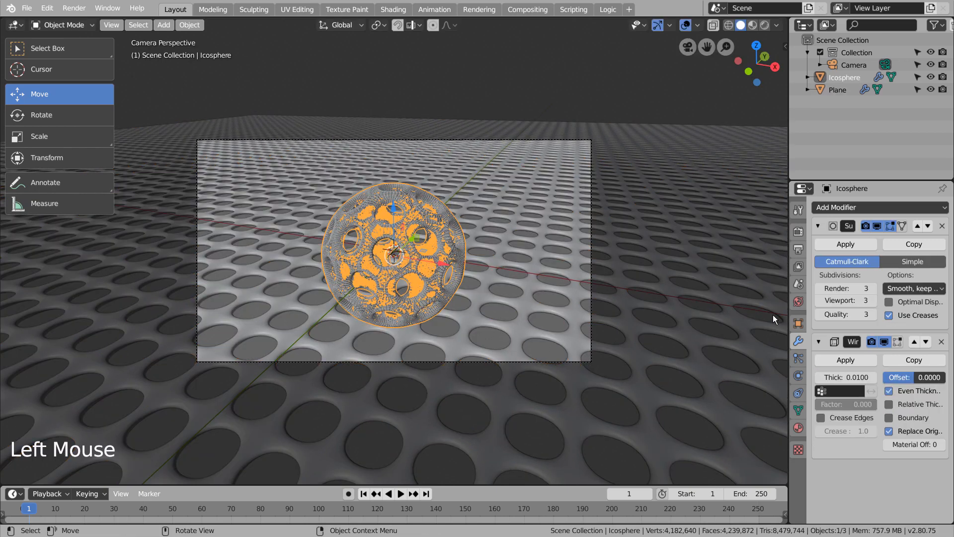
pyautogui.click(798, 426)
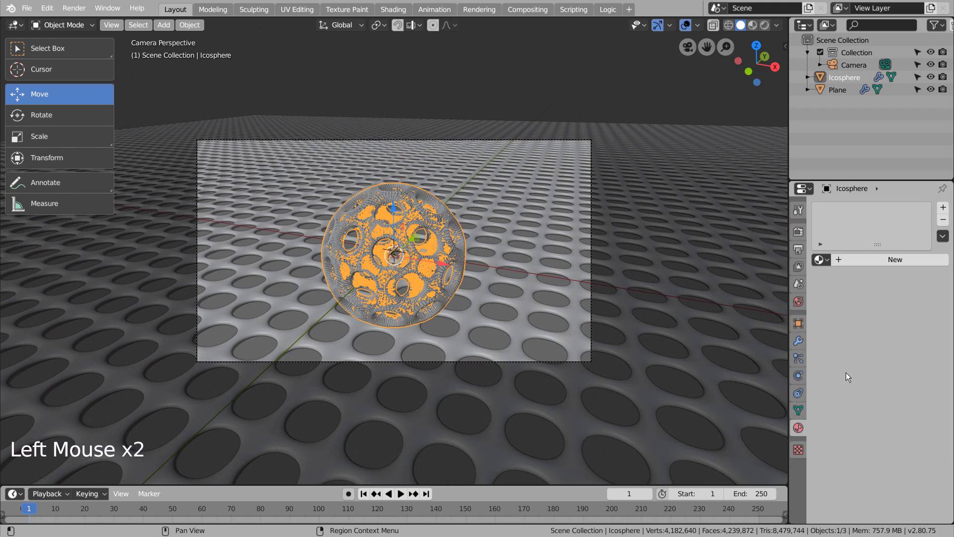
pyautogui.click(869, 262)
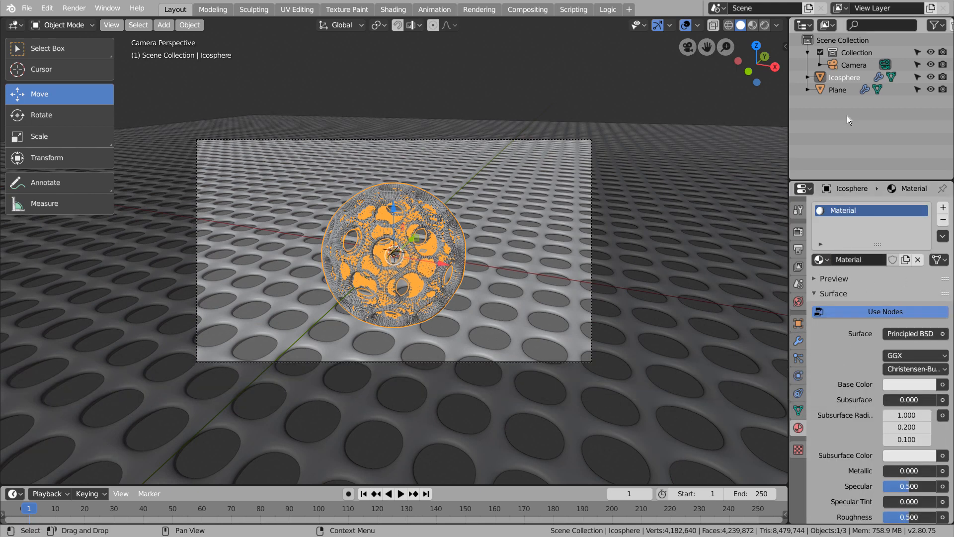
# - With the plane hidden and material preview shading on, set the icosphere material's Metallic to 0.890 and Roughness to 0.142
pyautogui.click(930, 90)
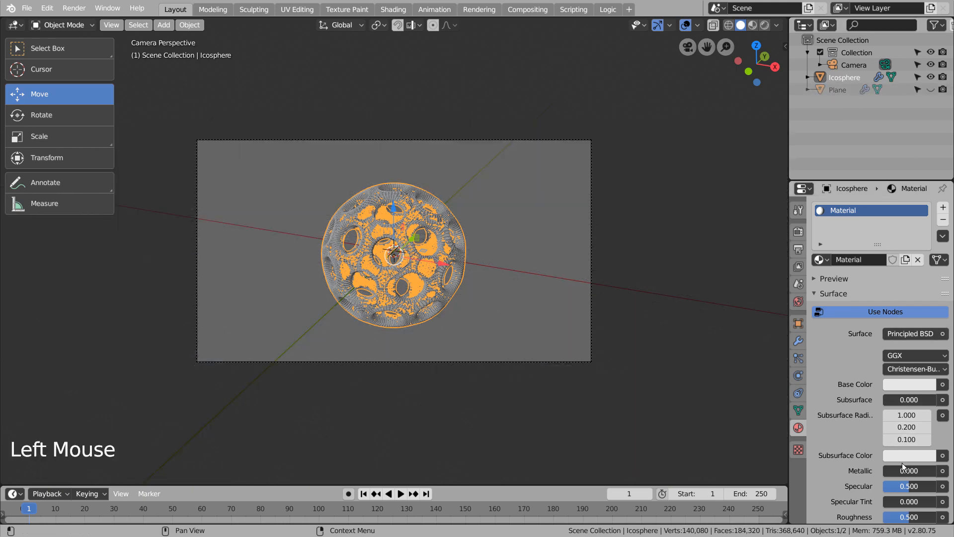
pyautogui.moveTo(903, 467); pyautogui.dragTo(947, 469)
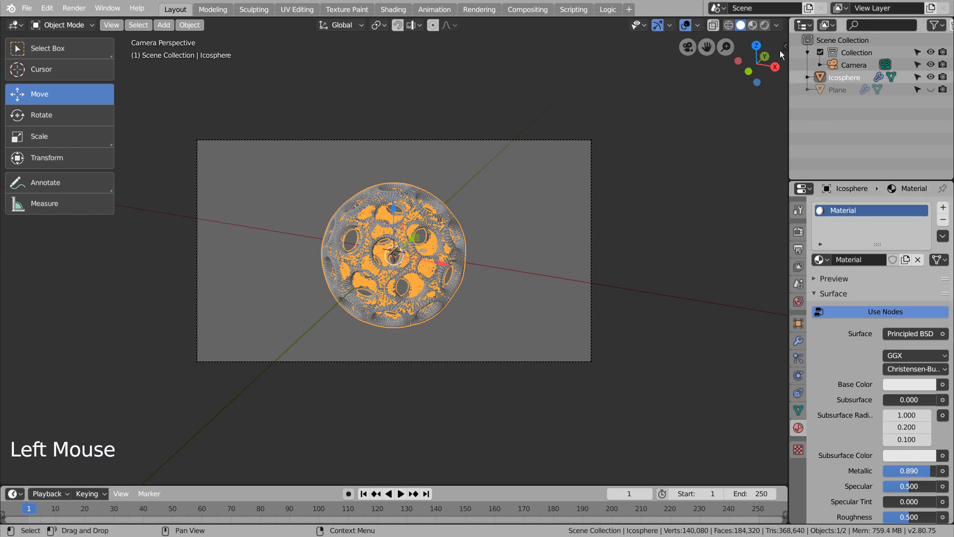
pyautogui.click(753, 25)
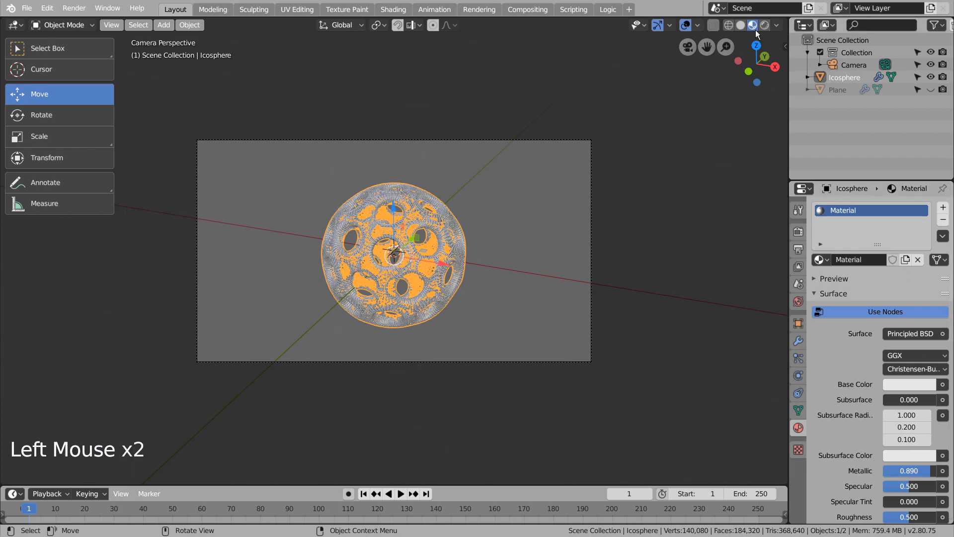
pyautogui.click(513, 236)
pyautogui.scroll(4, 488, 291)
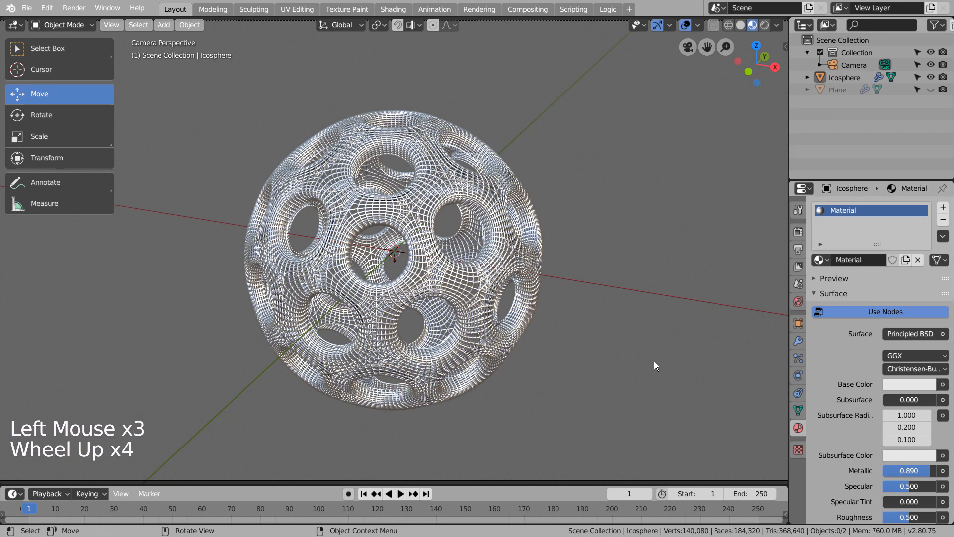
pyautogui.moveTo(907, 516); pyautogui.dragTo(890, 517)
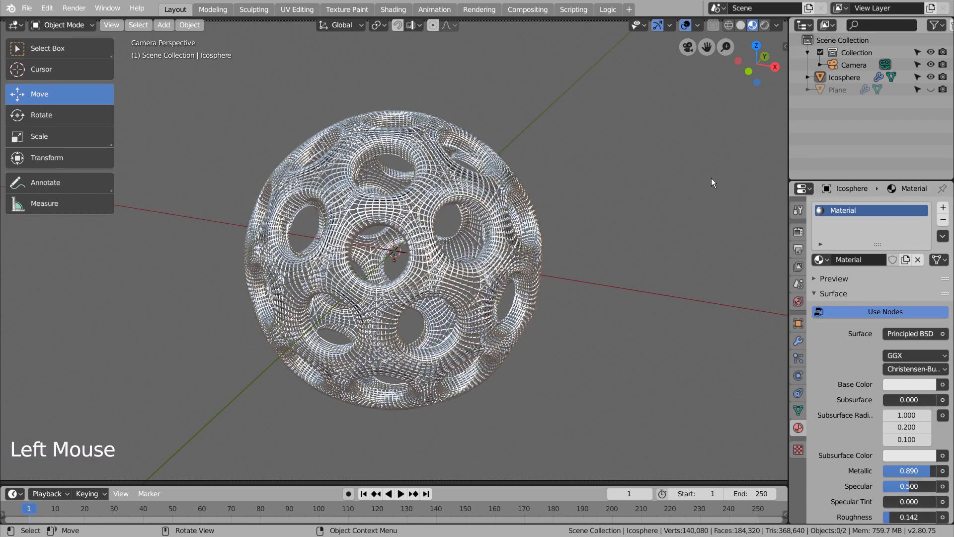
# - Show the plane and copy the icosphere's material to it, then deselect both objects
pyautogui.click(931, 89)
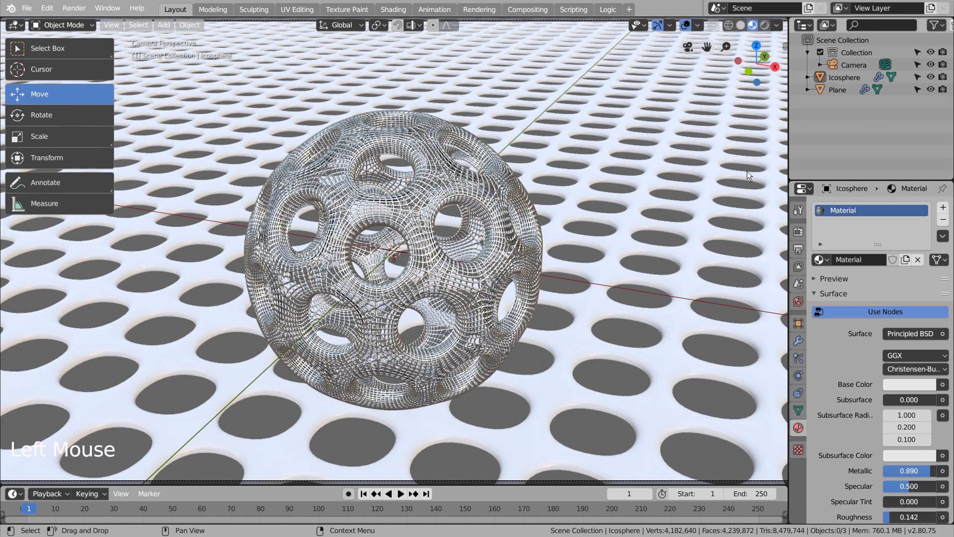
pyautogui.click(617, 243)
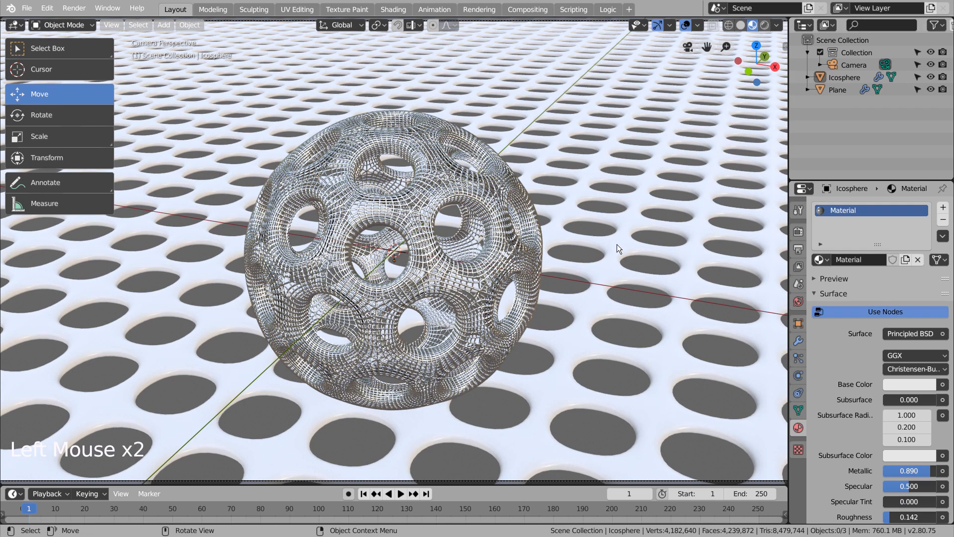
pyautogui.keyDown('shift'); pyautogui.click(533, 254); pyautogui.keyUp('shift')
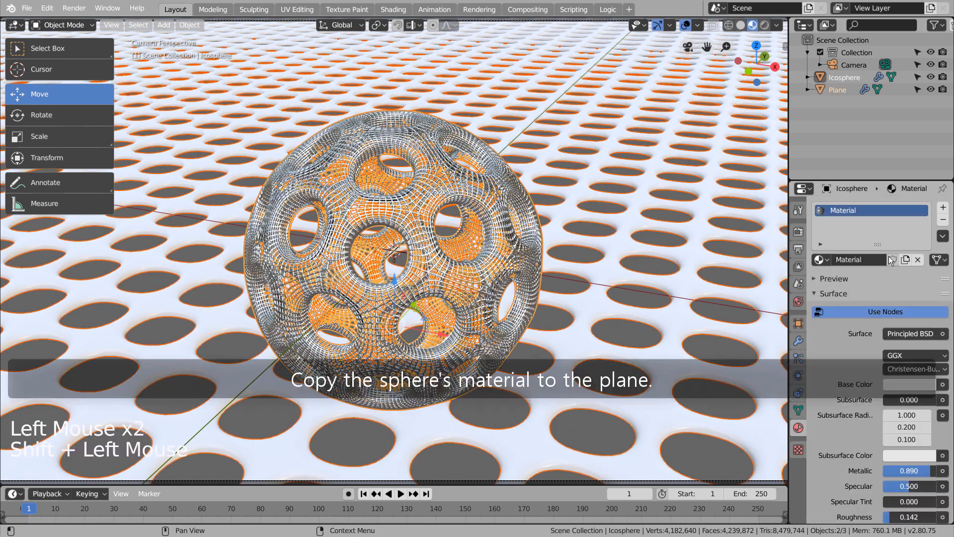
pyautogui.click(942, 237)
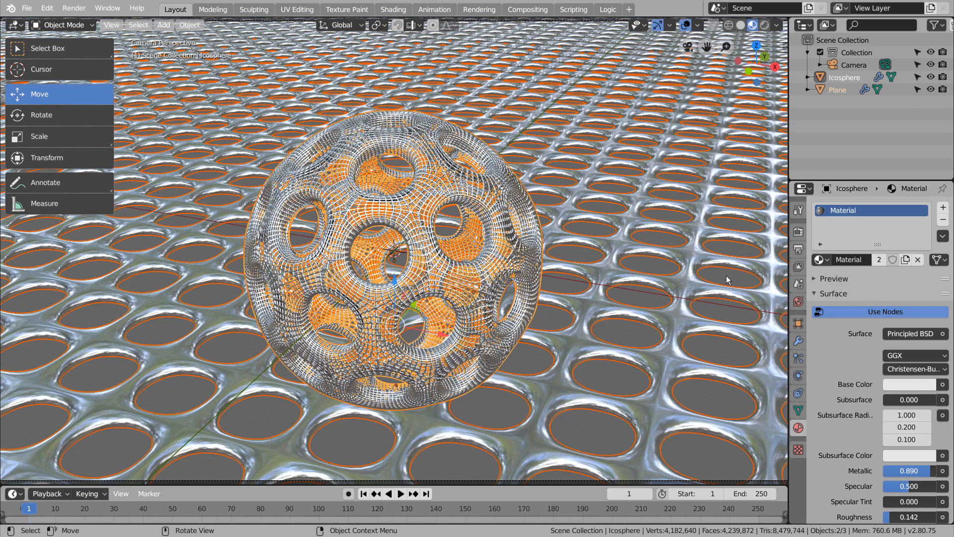
pyautogui.click(726, 277)
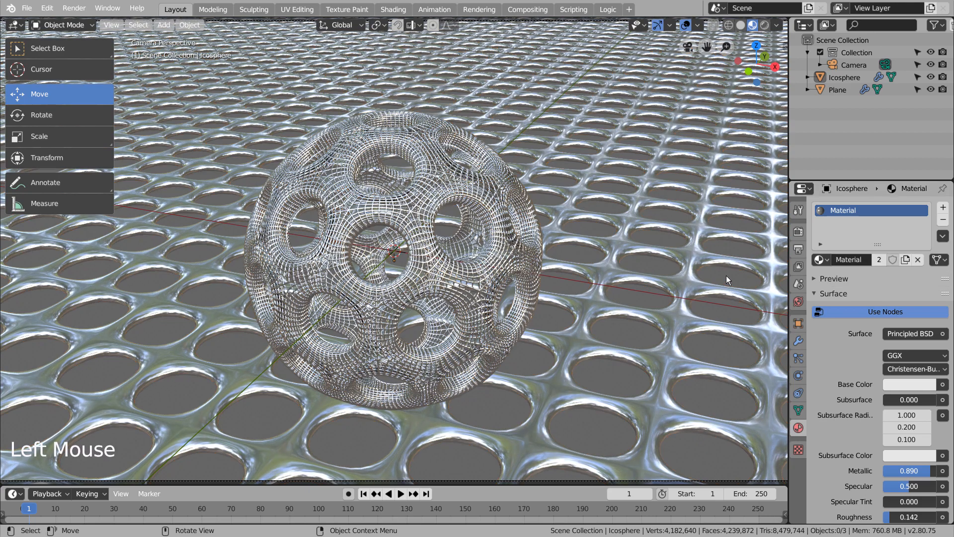
# - Select the icosphere, hide the plane, and switch to the Shading workspace
pyautogui.doubleClick(419, 212)
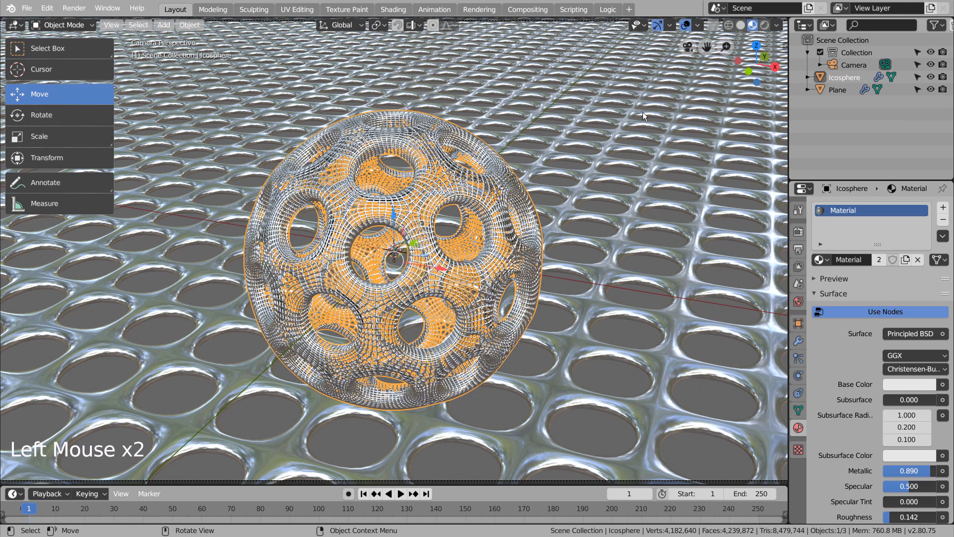
pyautogui.click(930, 89)
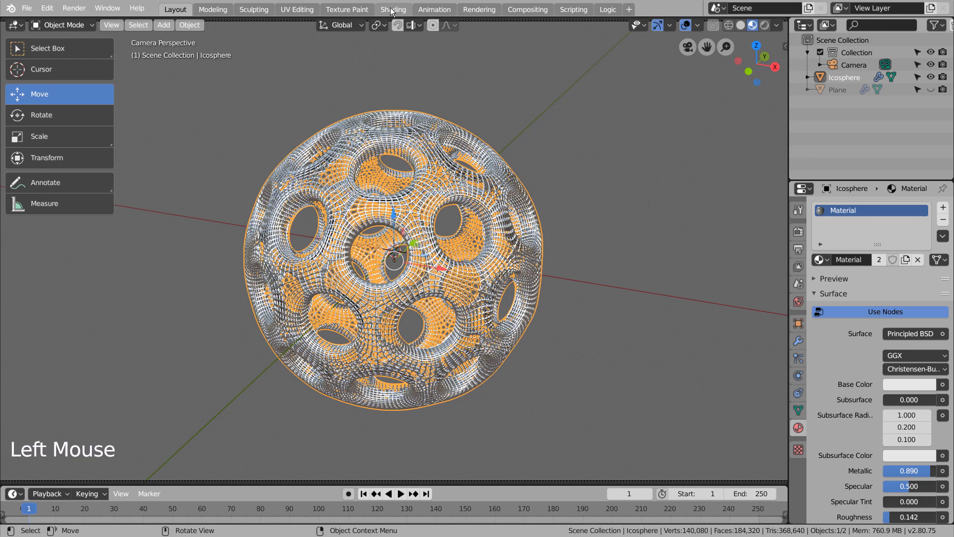
pyautogui.click(389, 73)
pyautogui.click(396, 13)
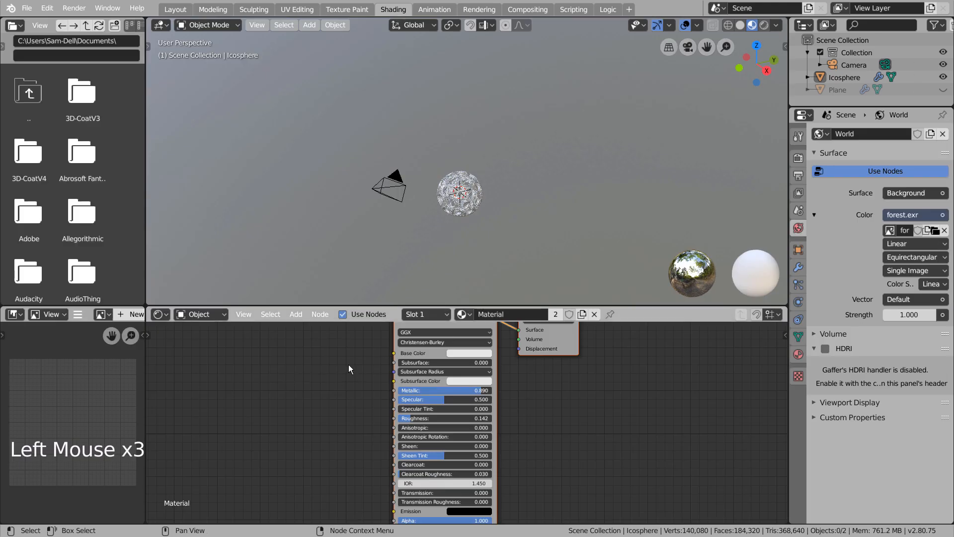
# - Add Texture Coordinate, Mapping and Image Texture nodes to the Principled BSDF and move them clear of it to its left
pyautogui.click(436, 352)
pyautogui.hotkey('ctrl', 't')
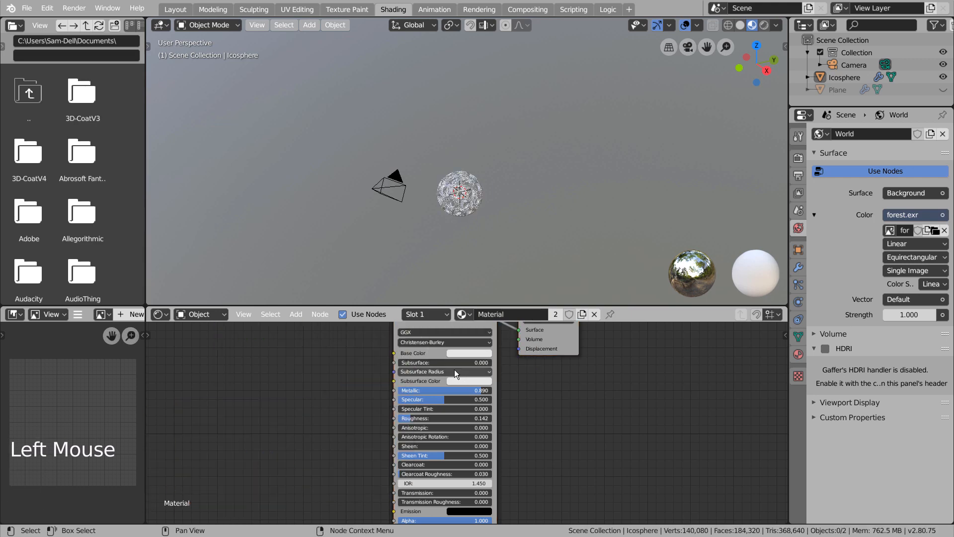
pyautogui.click(490, 372)
pyautogui.click(436, 352)
pyautogui.hotkey('ctrl', 't')
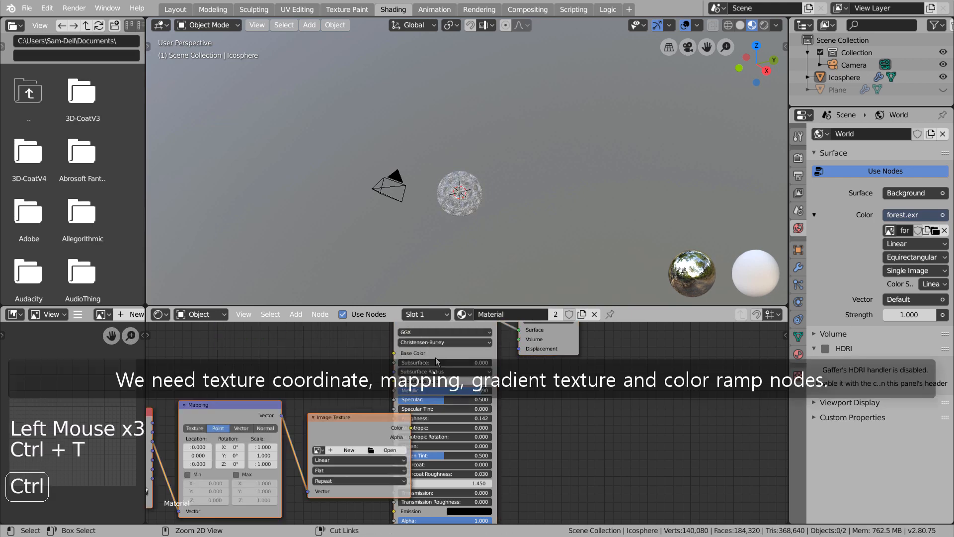
pyautogui.moveTo(359, 418); pyautogui.dragTo(218, 355)
pyautogui.click(218, 355)
pyautogui.press('x')
pyautogui.scroll(-3, 238, 355)
pyautogui.keyDown('shift'); pyautogui.moveTo(239, 357); pyautogui.dragTo(418, 408, button='middle'); pyautogui.keyUp('shift')
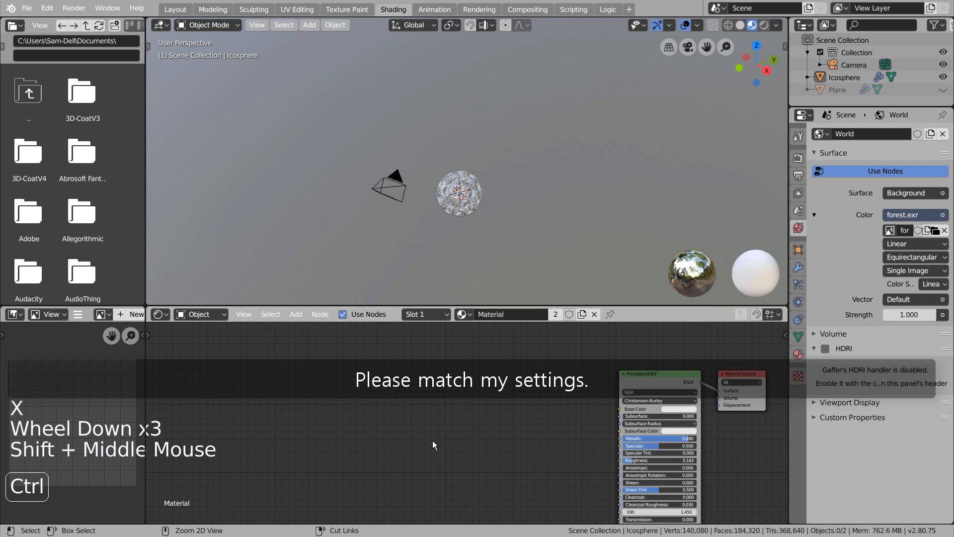
pyautogui.hotkey('ctrl', 'z')
# - Delete only the Image Texture node from the icosphere's material
pyautogui.click(663, 377)
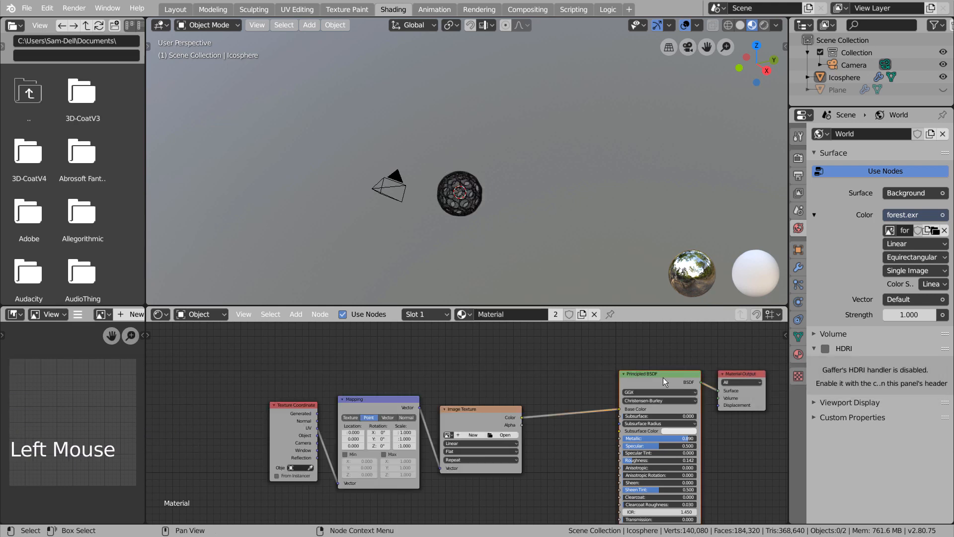
pyautogui.click(480, 407)
pyautogui.click(490, 409)
pyautogui.click(475, 410)
pyautogui.press('x')
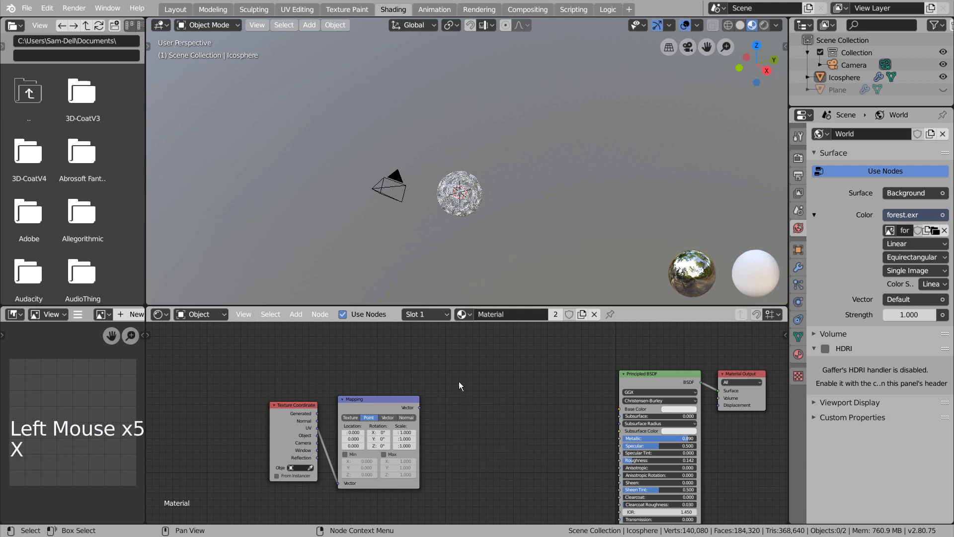
# - Add a Gradient Texture node beside the Mapping node
pyautogui.click(459, 381)
pyautogui.hotkey('shift', 'a')
pyautogui.click(458, 381)
pyautogui.write('gra')
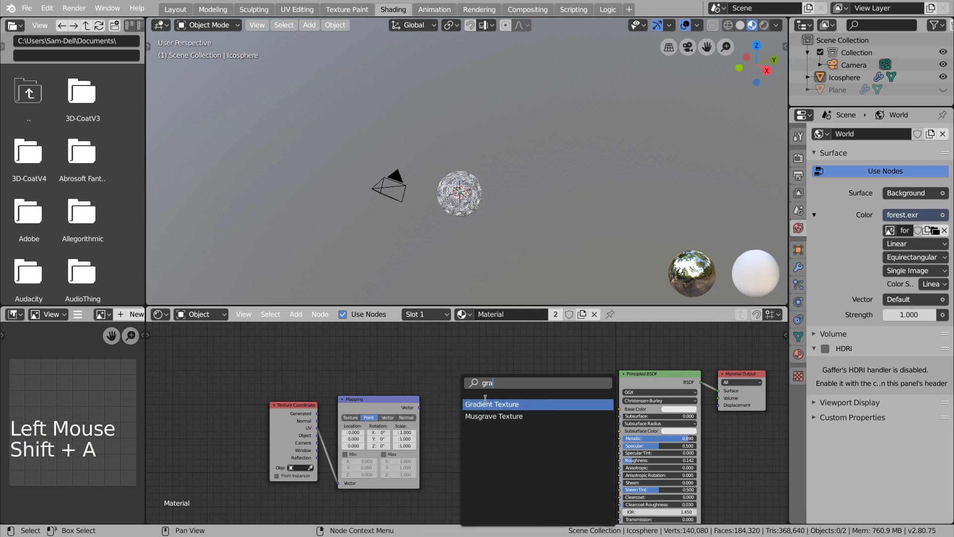
pyautogui.press('Return')
pyautogui.click(447, 390)
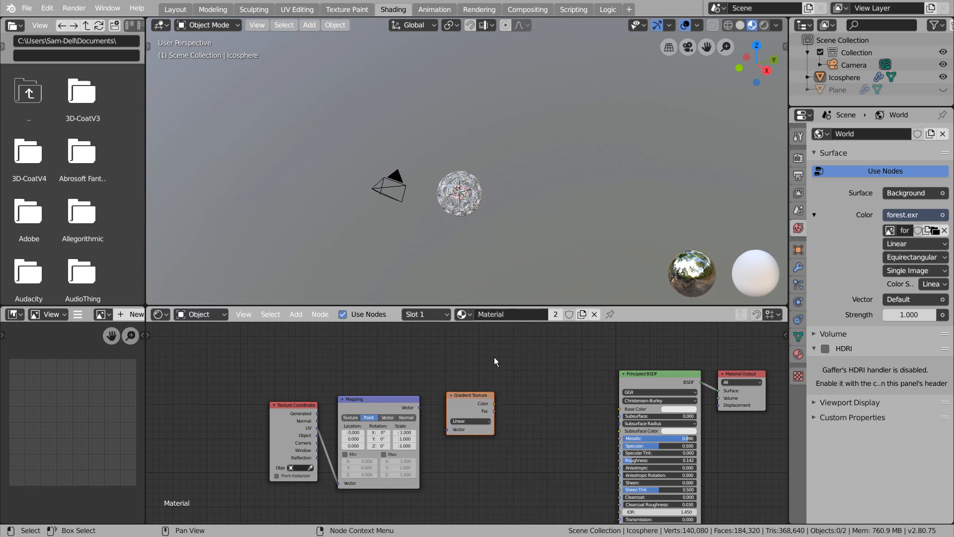
# - Add a ColorRamp node between the Gradient Texture and the Principled BSDF
pyautogui.hotkey('shift', 'a')
pyautogui.write('col')
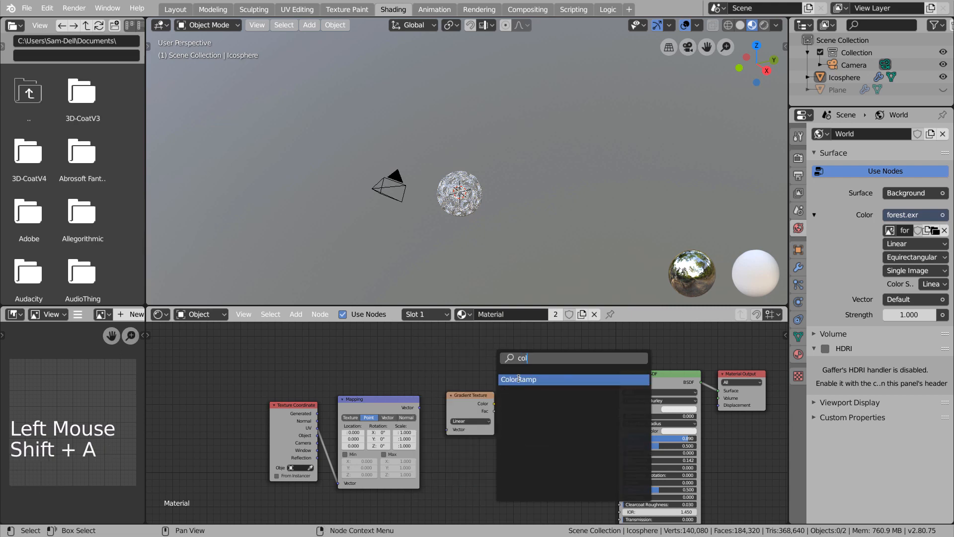
pyautogui.press('Return')
pyautogui.click(519, 385)
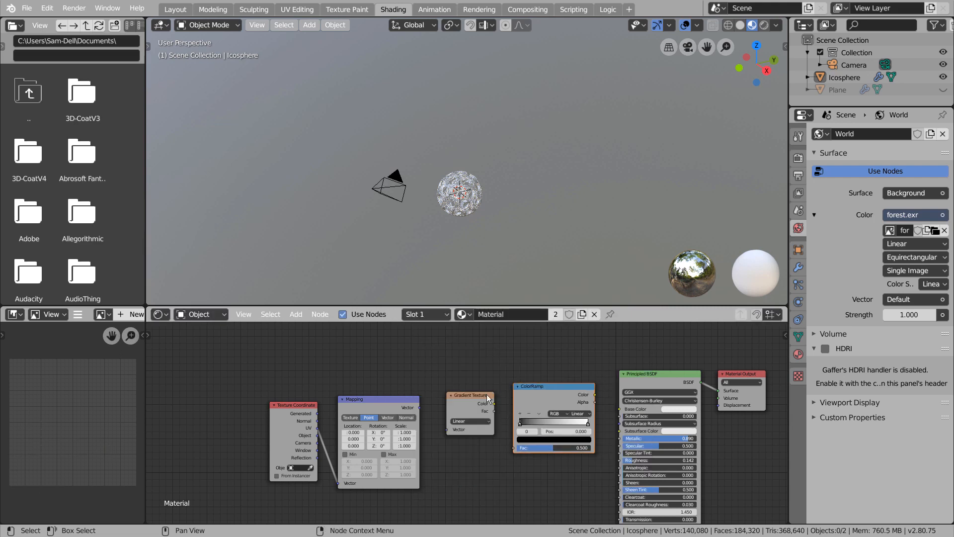
# - Link Generated coordinates through Mapping, Gradient Texture and ColorRamp into the Principled BSDF's Base Color, and show the sphere in camera view
pyautogui.moveTo(420, 407); pyautogui.dragTo(513, 448)
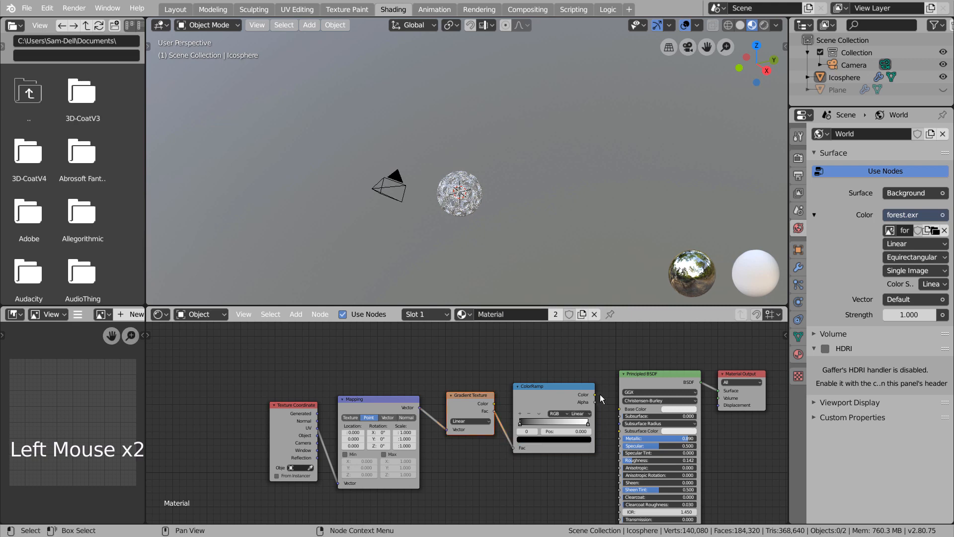
pyautogui.moveTo(595, 394); pyautogui.dragTo(619, 409)
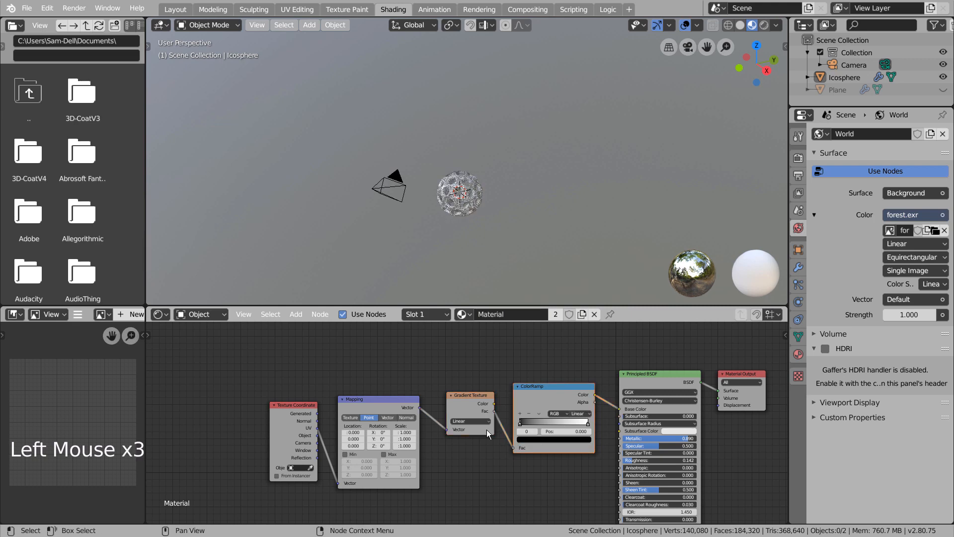
pyautogui.scroll(7, 484, 259)
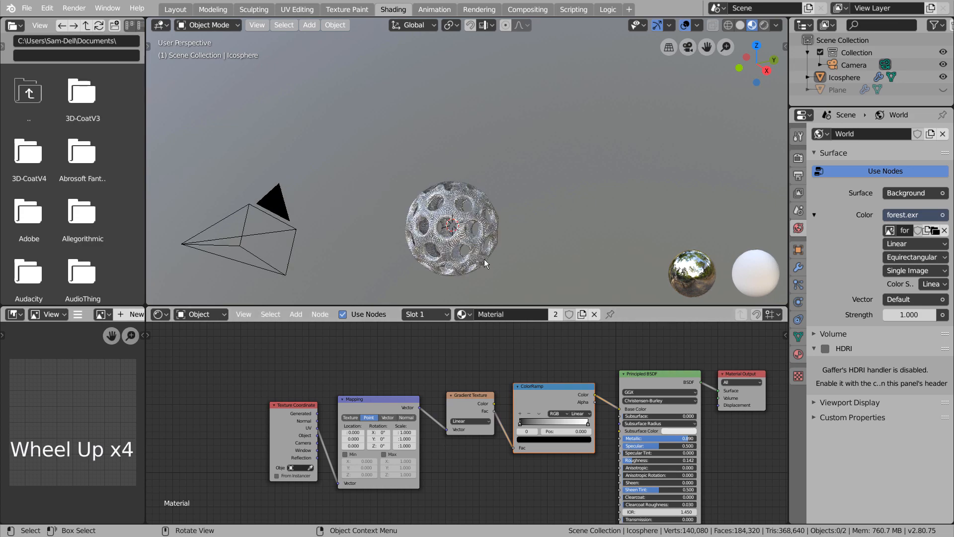
pyautogui.press('KP_0')
pyautogui.scroll(3, 521, 213)
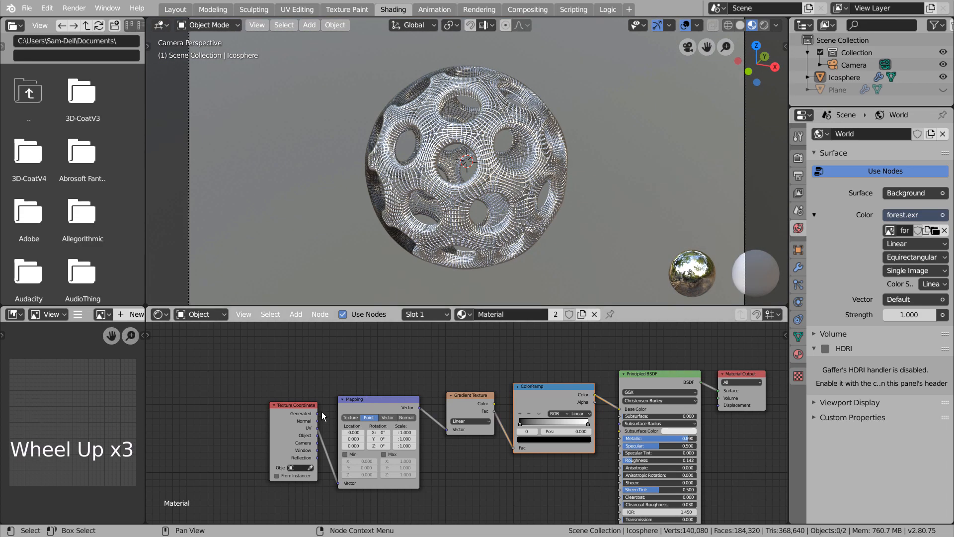
pyautogui.moveTo(318, 413); pyautogui.dragTo(345, 480)
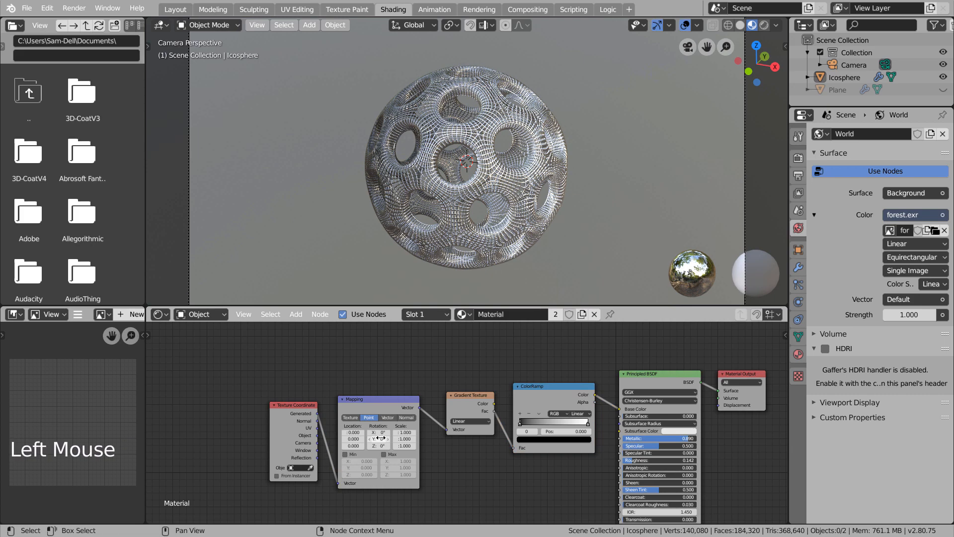
# - Set the ColorRamp's black stop to bright red with hue 0.002 and value 1.000
pyautogui.click(521, 427)
pyautogui.click(529, 440)
pyautogui.moveTo(576, 366); pyautogui.dragTo(575, 343)
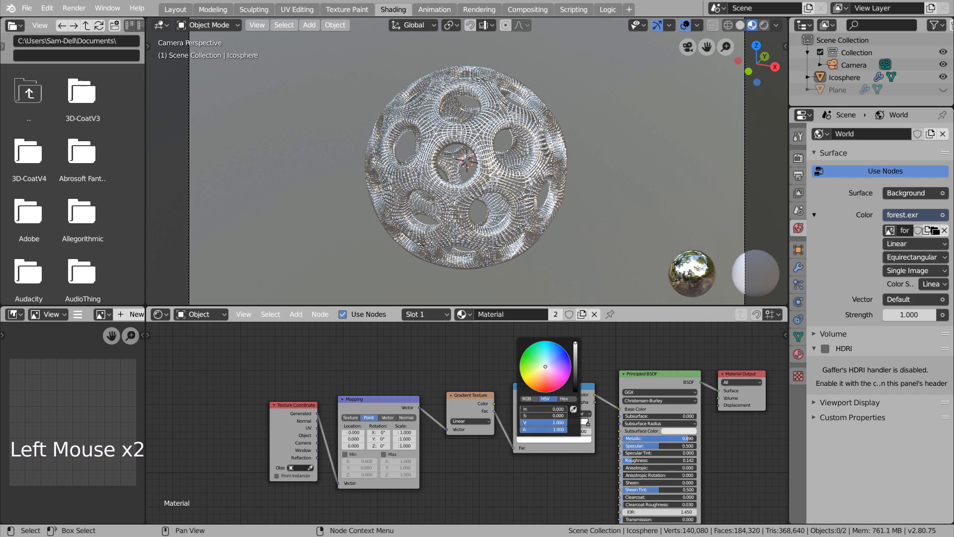
pyautogui.click(545, 390)
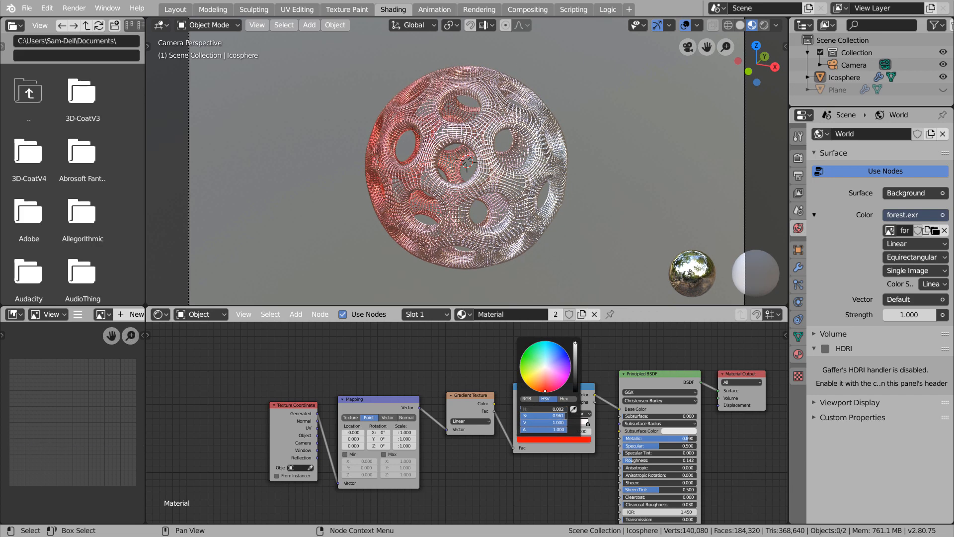
# - Set the ColorRamp's white end stop to a saturated golden yellow
pyautogui.click(587, 424)
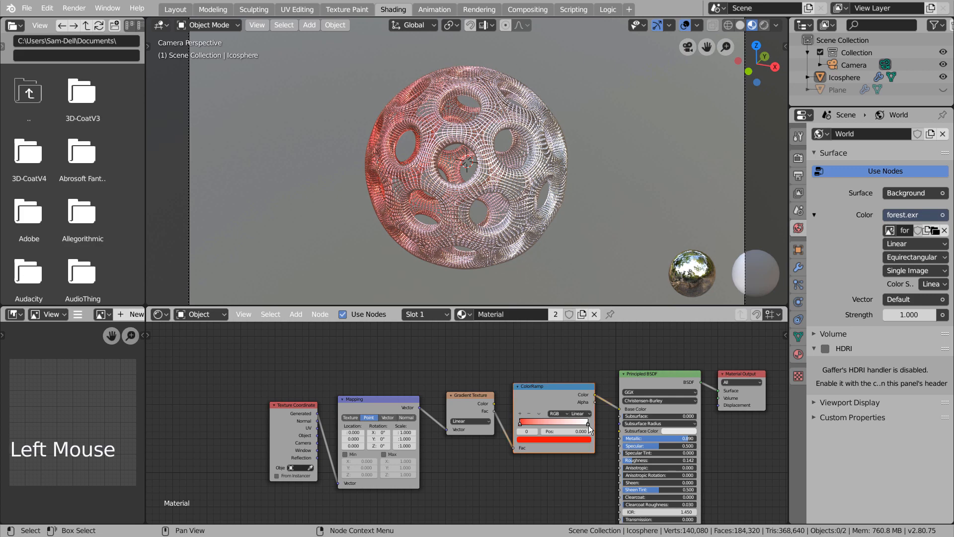
pyautogui.click(588, 424)
pyautogui.click(574, 441)
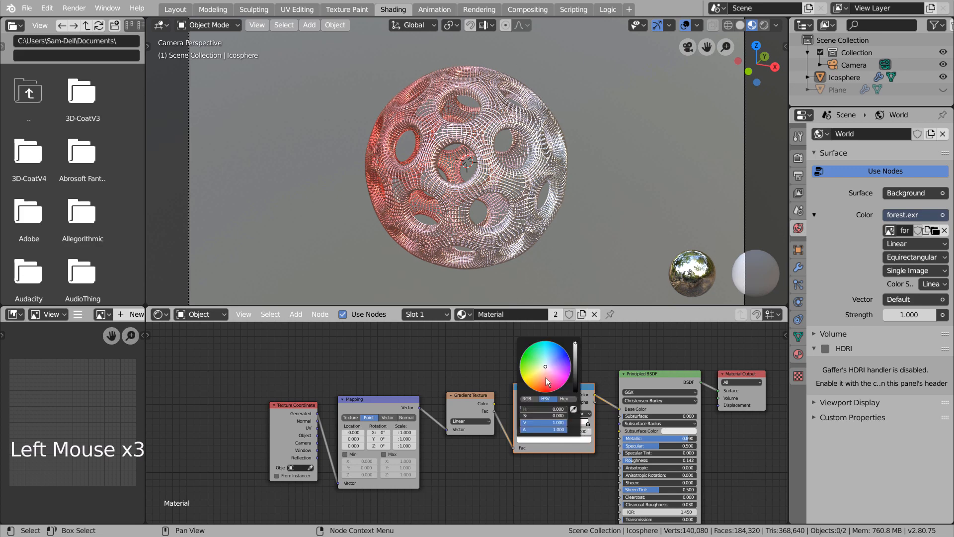
pyautogui.click(529, 384)
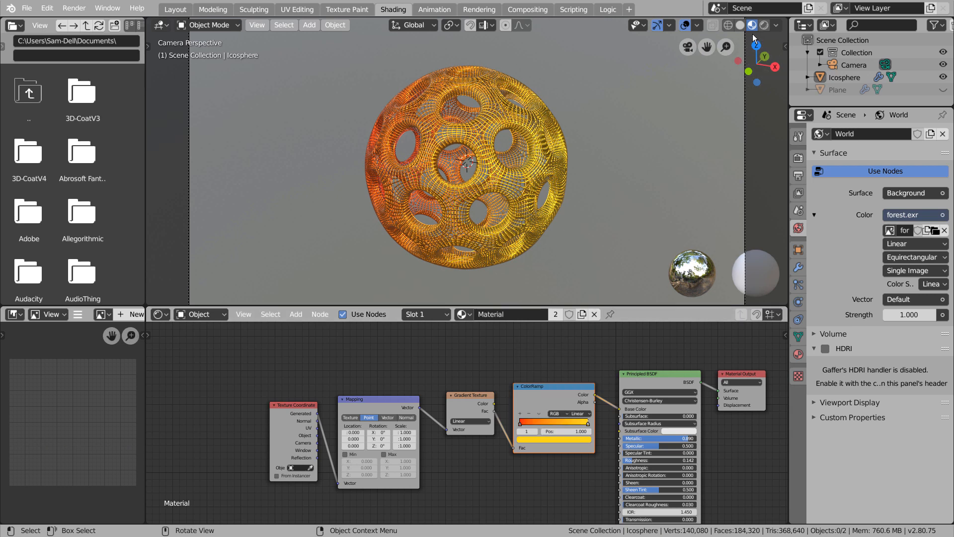
# - Show the plane briefly to check its shading, hide it again, and switch to the Layout workspace in camera view
pyautogui.click(942, 90)
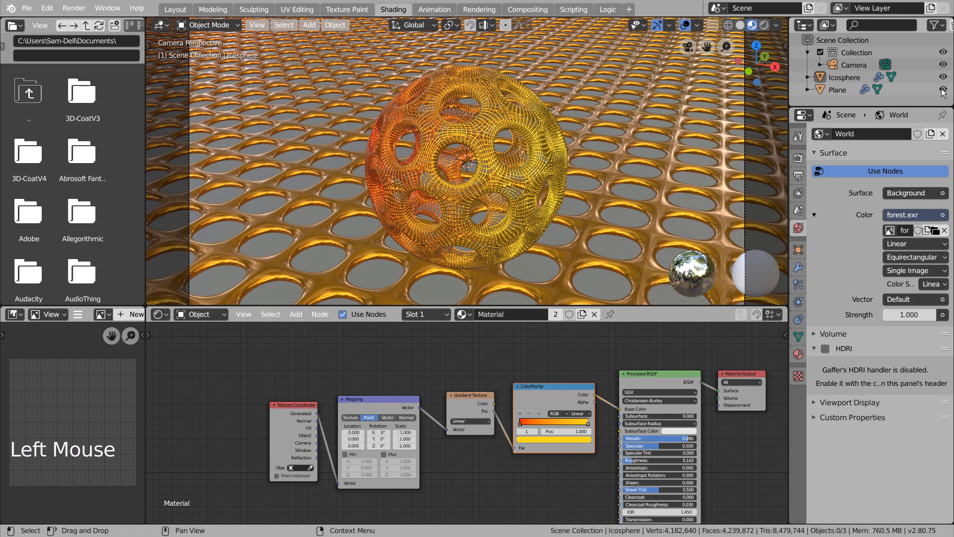
pyautogui.click(943, 90)
pyautogui.click(175, 10)
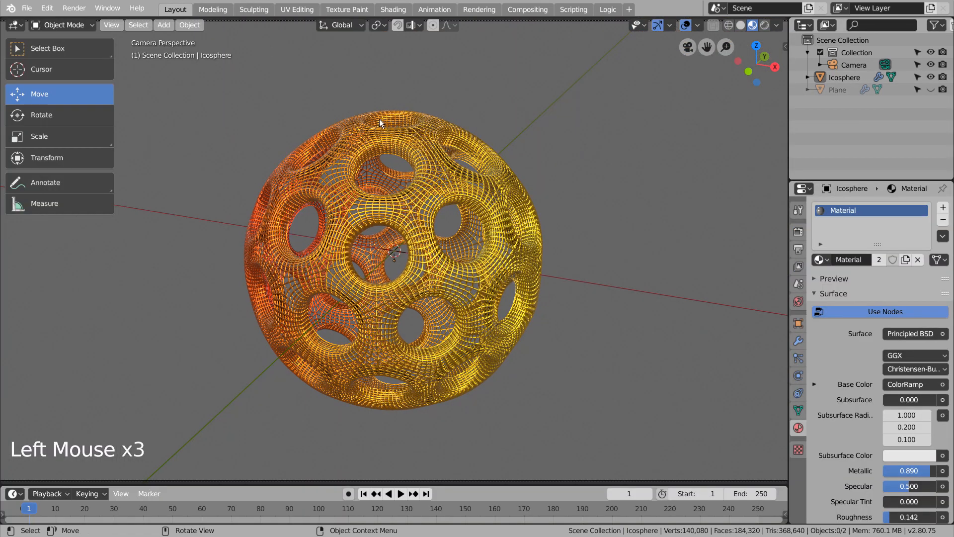
pyautogui.press('KP_0')
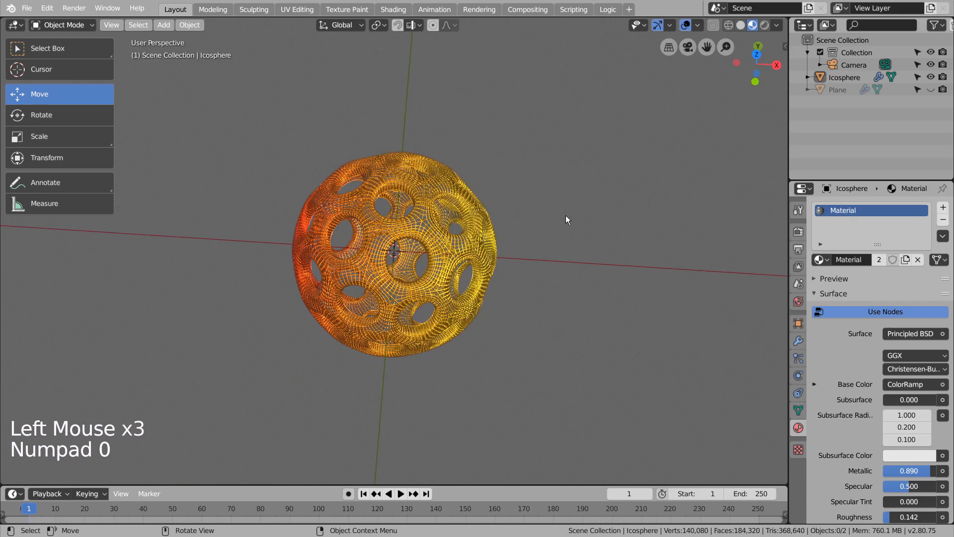
pyautogui.press('KP_0')
pyautogui.scroll(-5, 544, 222)
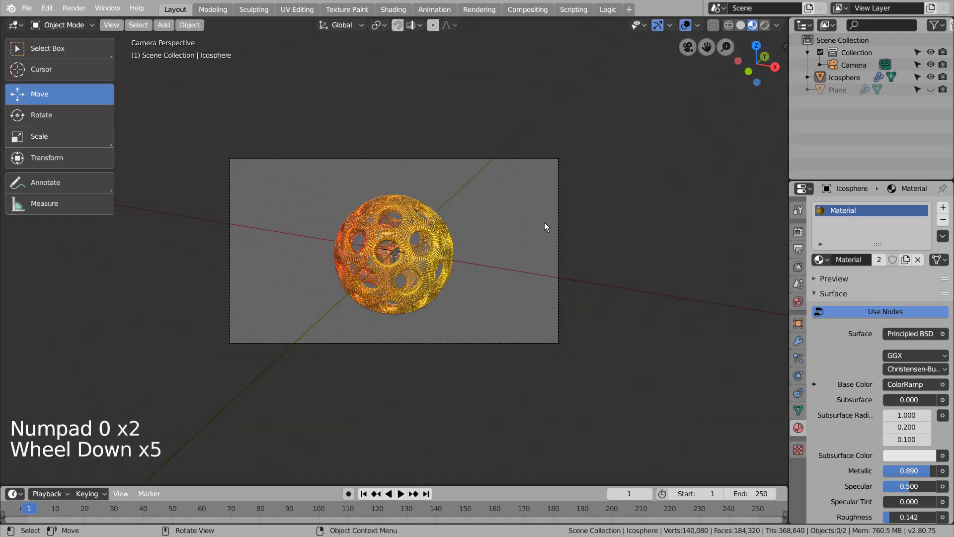
pyautogui.scroll(3, 494, 254)
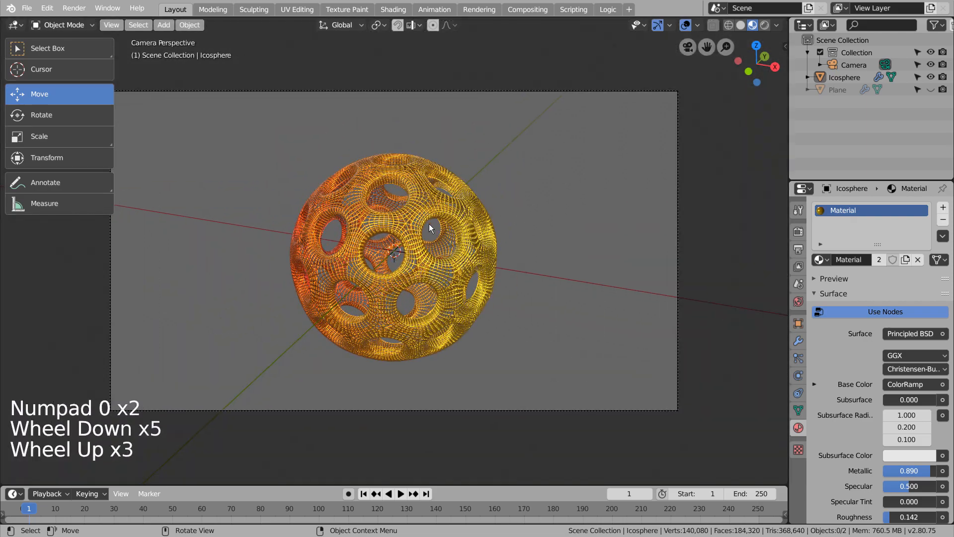
# - Enable depth of field on the camera and set the Icosphere as its focus object
pyautogui.click(431, 228)
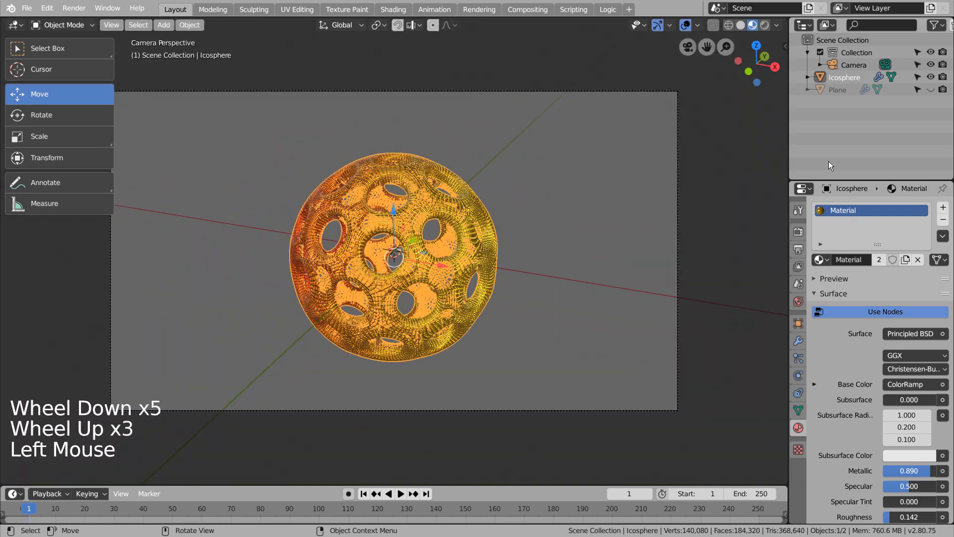
pyautogui.click(854, 65)
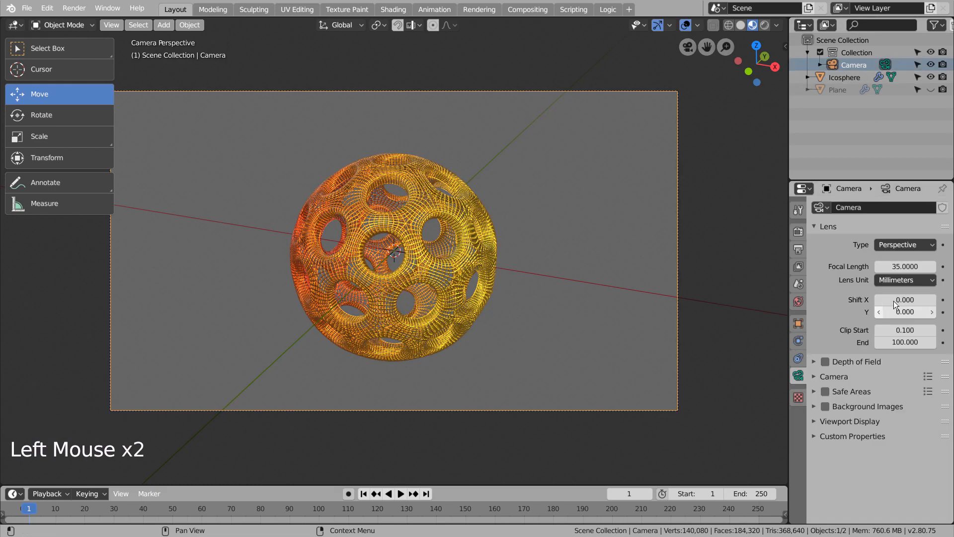
pyautogui.click(825, 363)
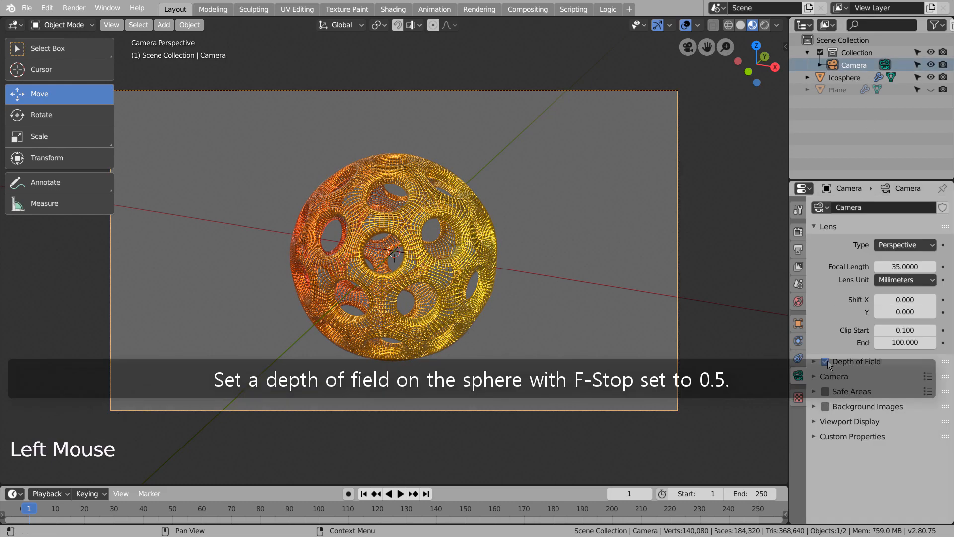
pyautogui.click(845, 362)
pyautogui.click(930, 380)
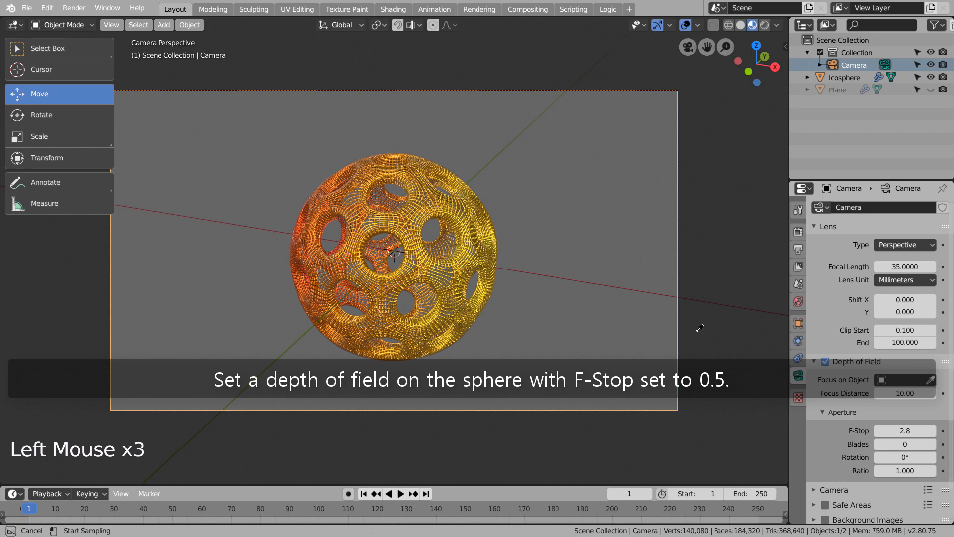
pyautogui.click(448, 199)
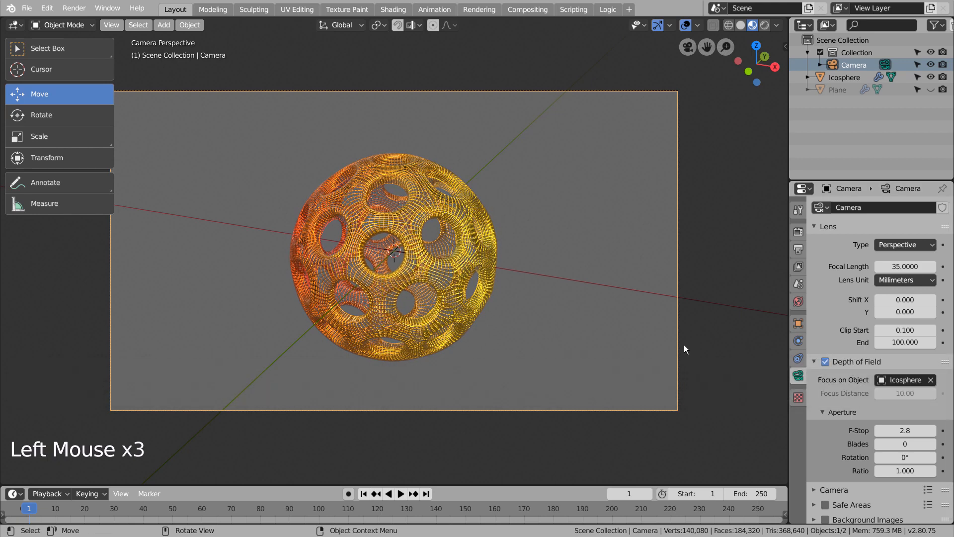
# - Set the camera's depth of field F-Stop to 0.5 and deselect the camera
pyautogui.click(897, 430)
pyautogui.write('0.5')
pyautogui.press('Return')
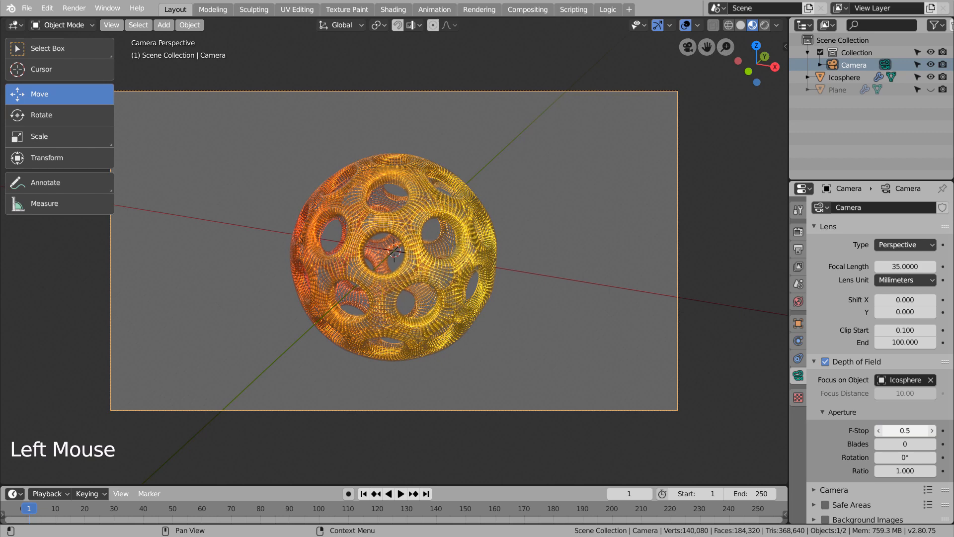
pyautogui.click(732, 400)
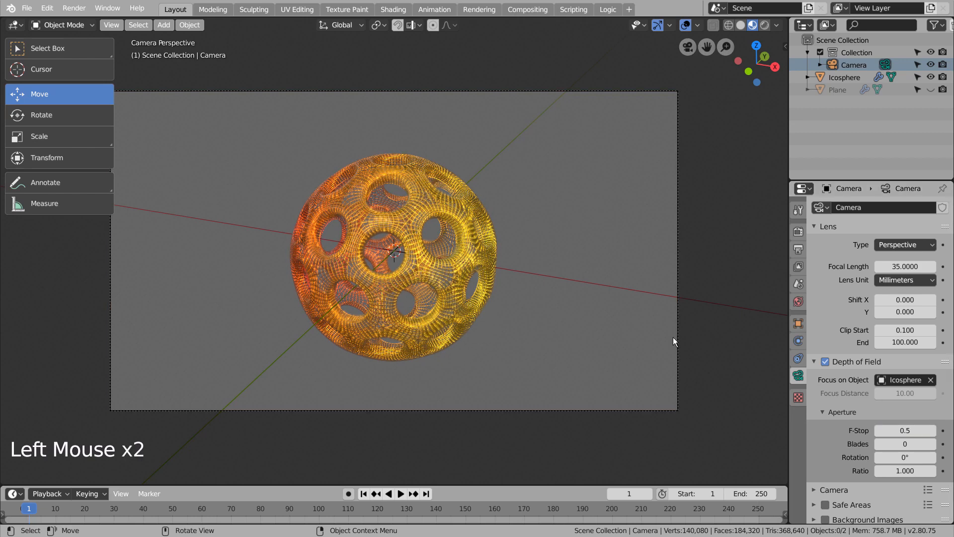
pyautogui.click(620, 307)
# - Switch the render engine to Cycles with 1 viewport sample and preview the scene in rendered shading
pyautogui.click(799, 231)
pyautogui.click(905, 206)
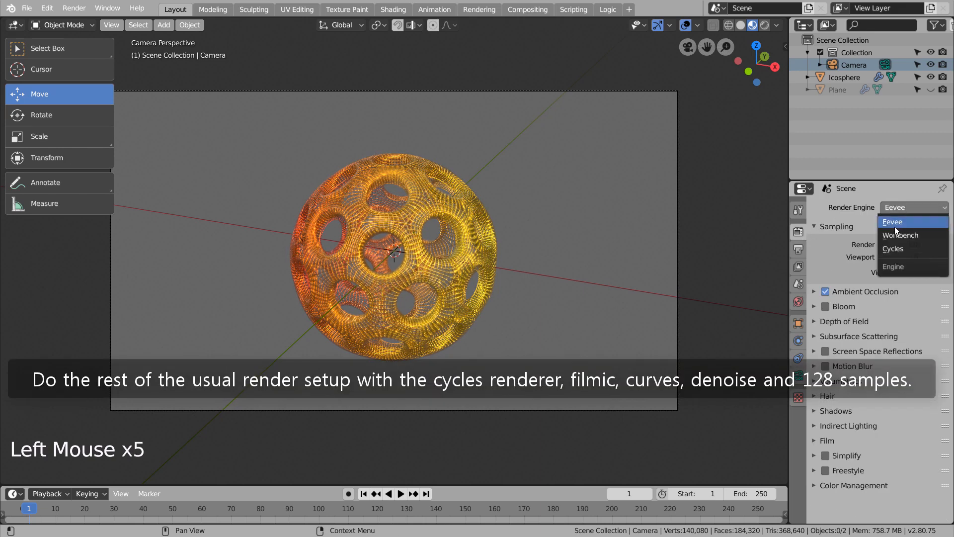
pyautogui.moveTo(894, 226); pyautogui.dragTo(894, 249)
pyautogui.click(912, 314)
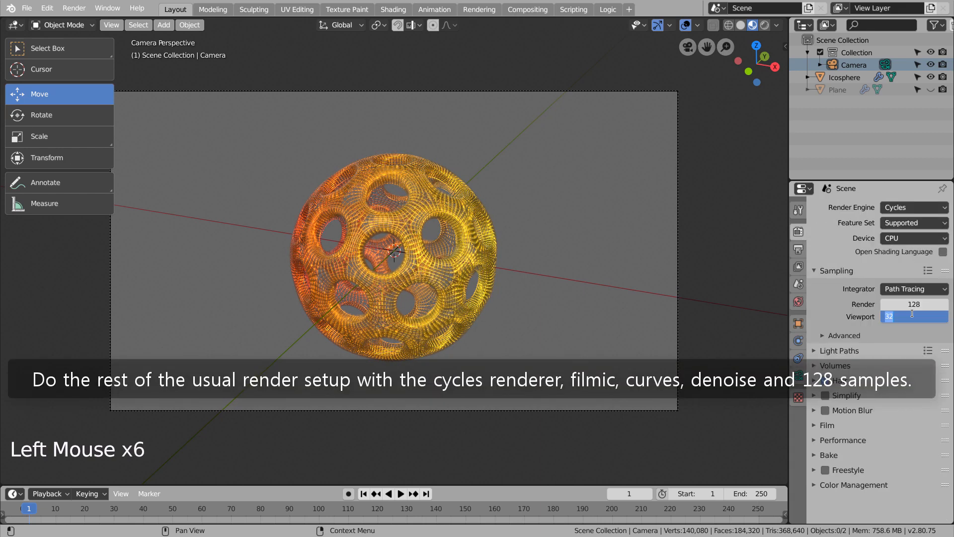
pyautogui.write('1')
pyautogui.press('Tab')
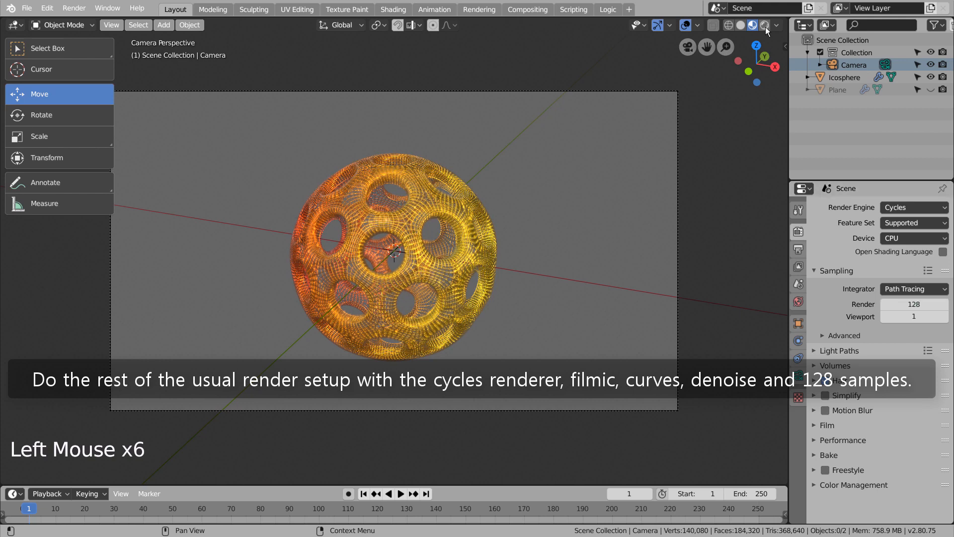
pyautogui.click(764, 25)
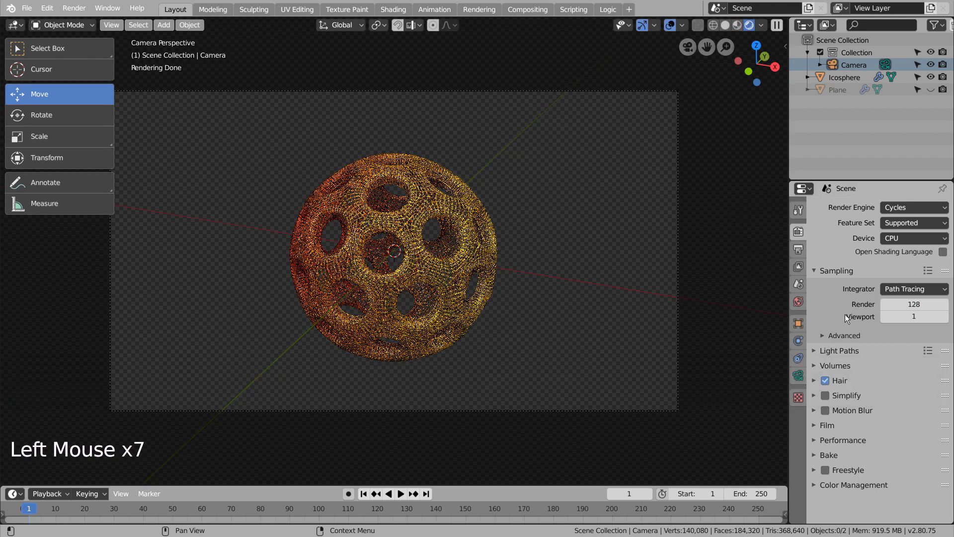
# - Set the color management View Transform to Filmic and the Look to Very High Contrast
pyautogui.click(815, 481)
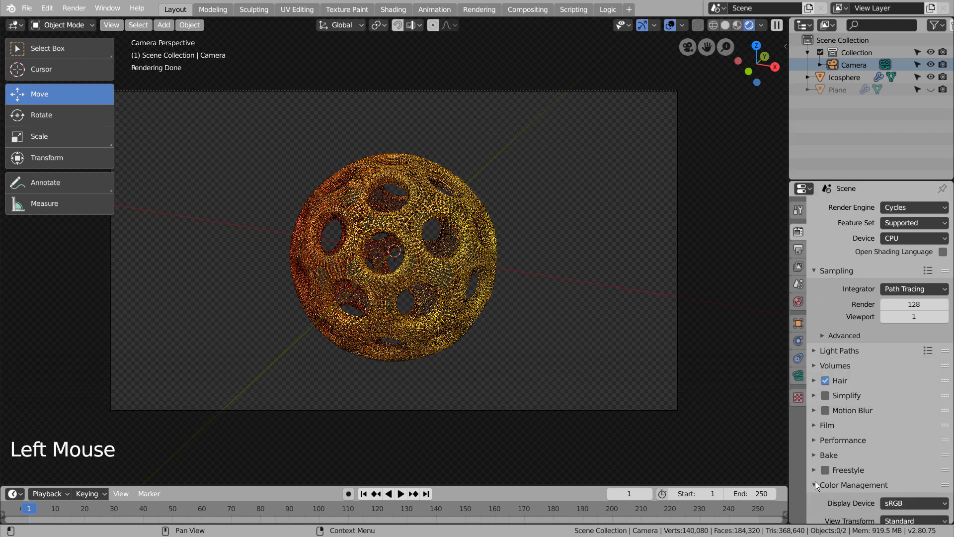
pyautogui.scroll(-5, 874, 495)
pyautogui.click(908, 439)
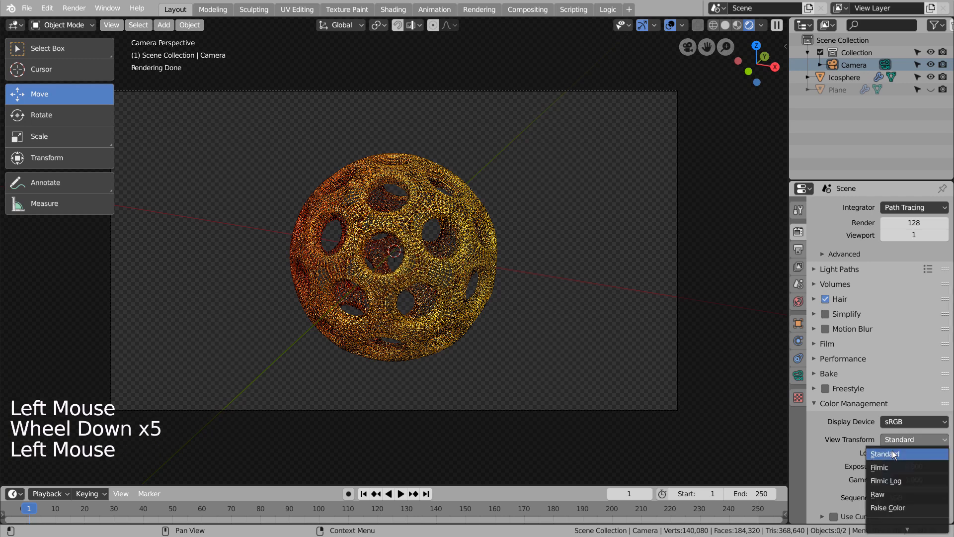
pyautogui.click(888, 465)
pyautogui.click(899, 453)
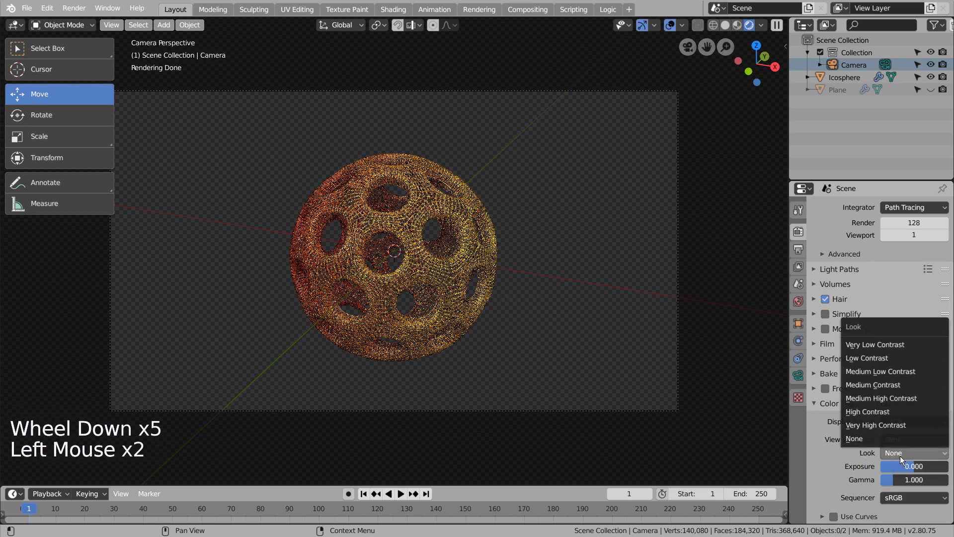
pyautogui.click(885, 427)
# - Enable color management curves and bend the combined curve downward at its upper middle to darken the image
pyautogui.click(834, 516)
pyautogui.click(823, 516)
pyautogui.scroll(-6, 852, 489)
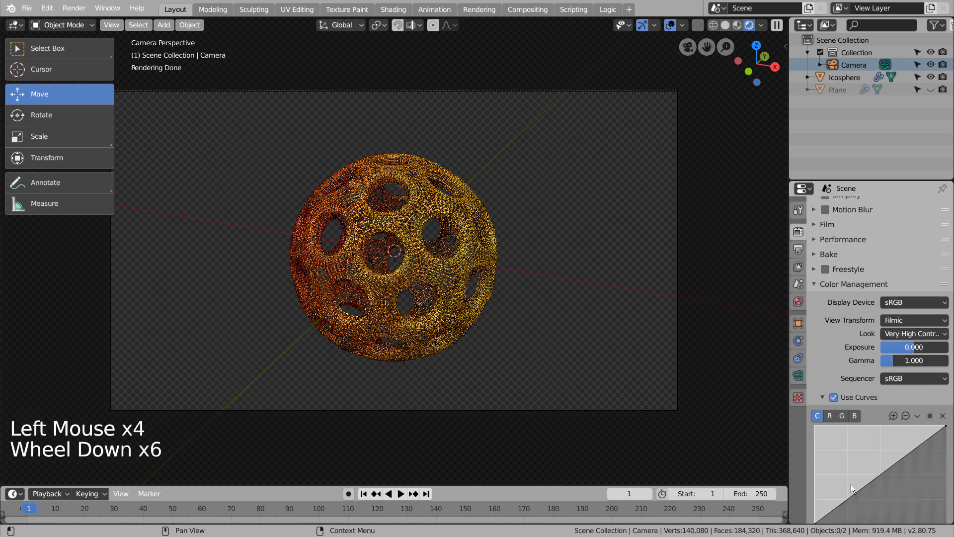
pyautogui.moveTo(901, 463); pyautogui.dragTo(908, 466)
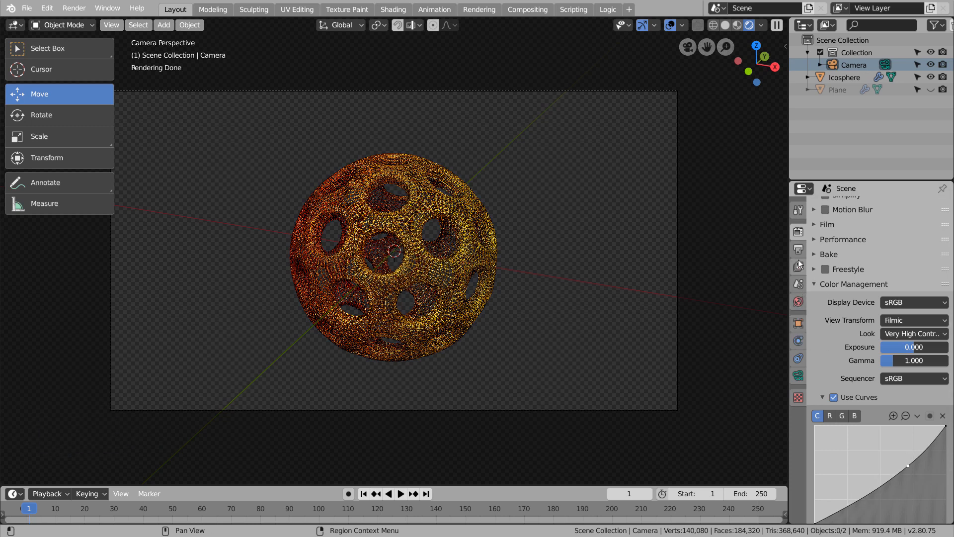
# - Review the world's environment texture and the view layer's denoising option
pyautogui.click(798, 301)
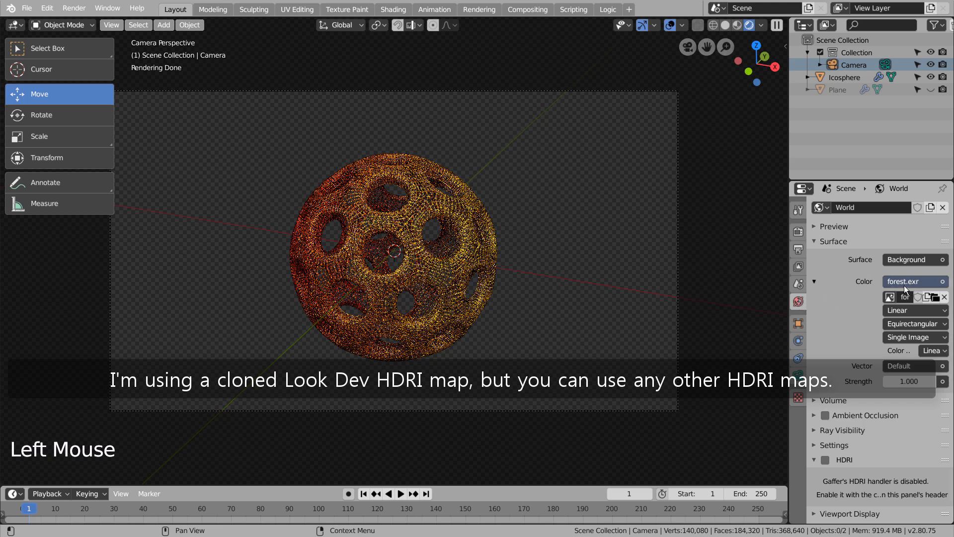
pyautogui.click(798, 266)
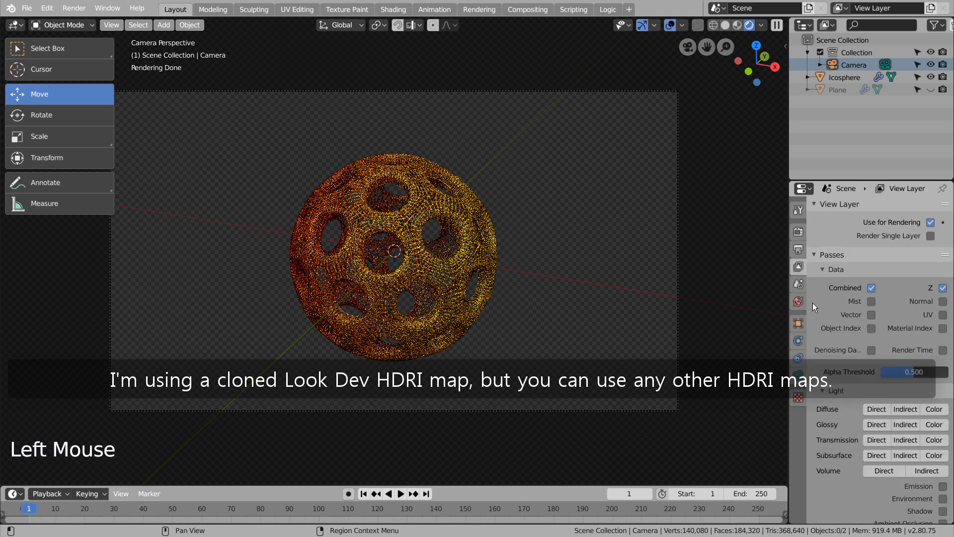
pyautogui.scroll(-10, 828, 406)
pyautogui.click(848, 360)
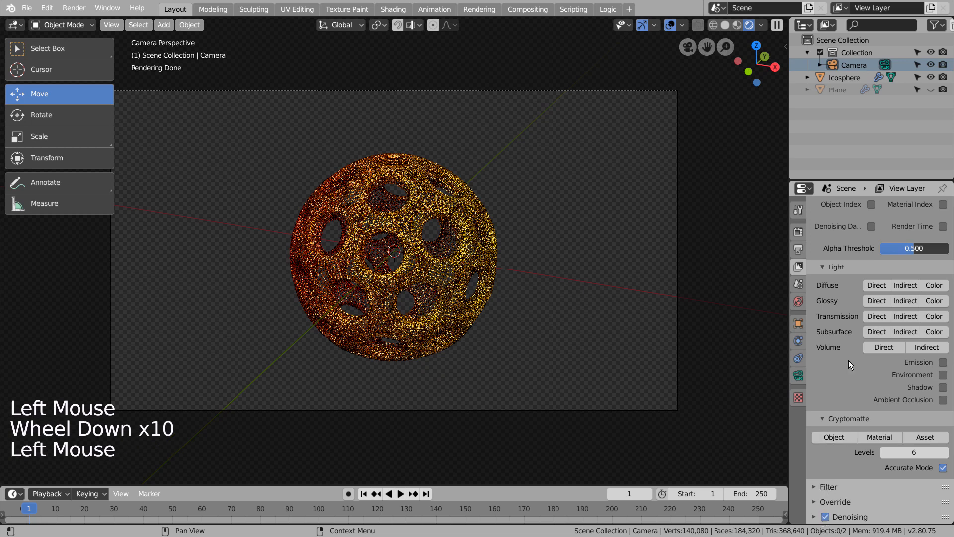
pyautogui.scroll(14, 847, 368)
# - Return to the render settings, switch the viewport to solid shading and render a test image
pyautogui.click(798, 231)
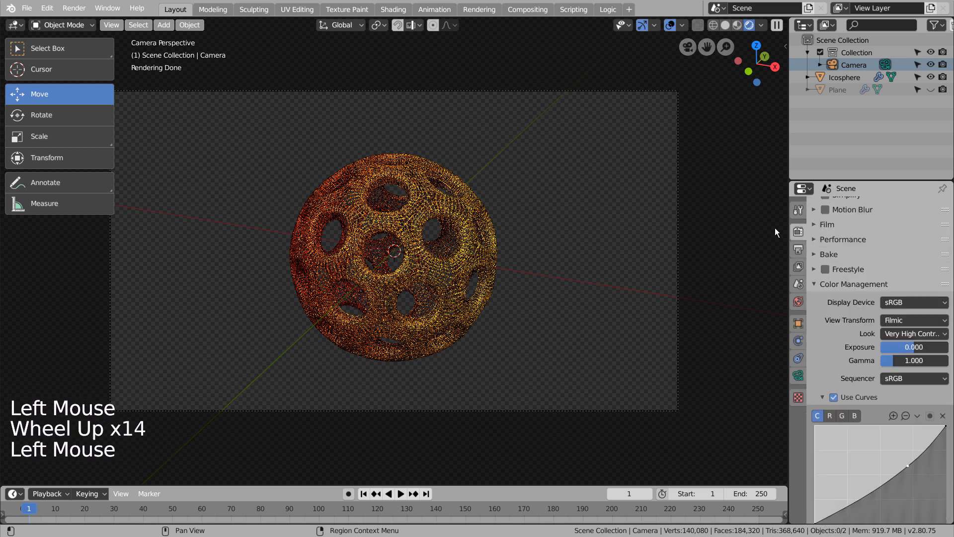
pyautogui.click(725, 28)
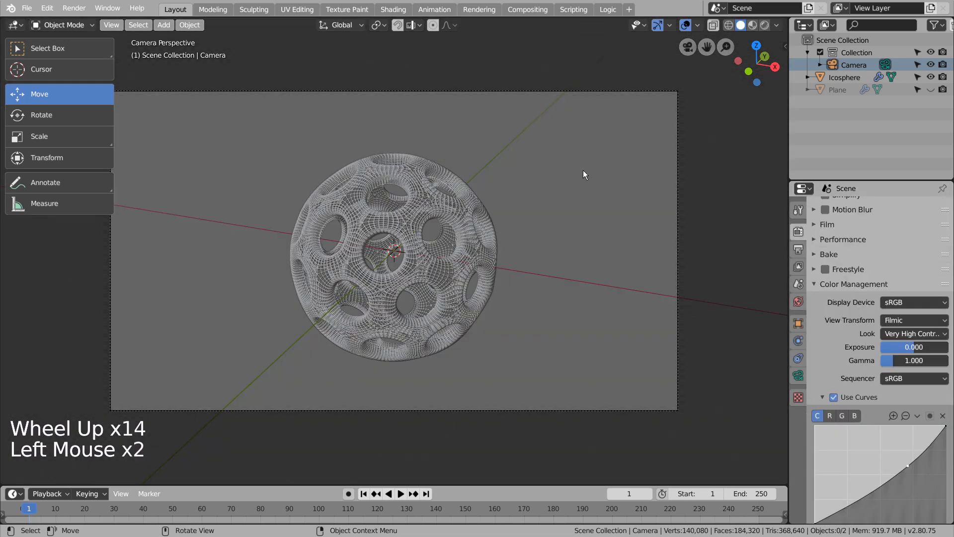
pyautogui.press('F12')
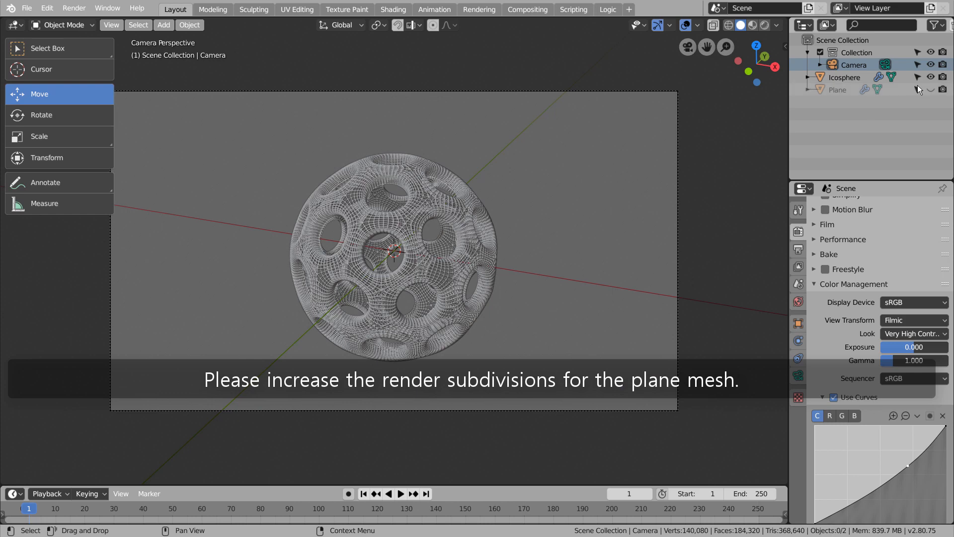
# - Unhide the plane, set its Subdivision Surface render level to 3, and hide it again
pyautogui.click(931, 88)
pyautogui.doubleClick(601, 214)
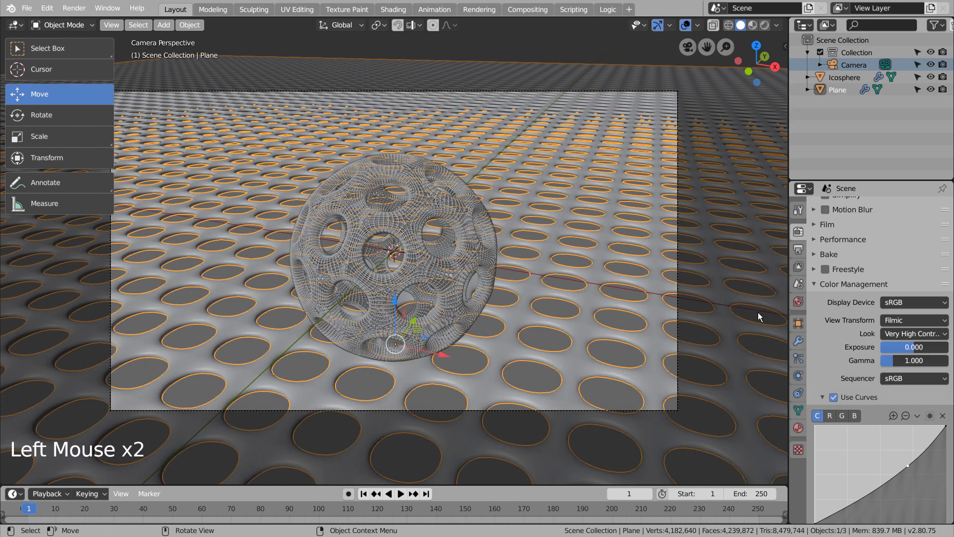
pyautogui.click(798, 340)
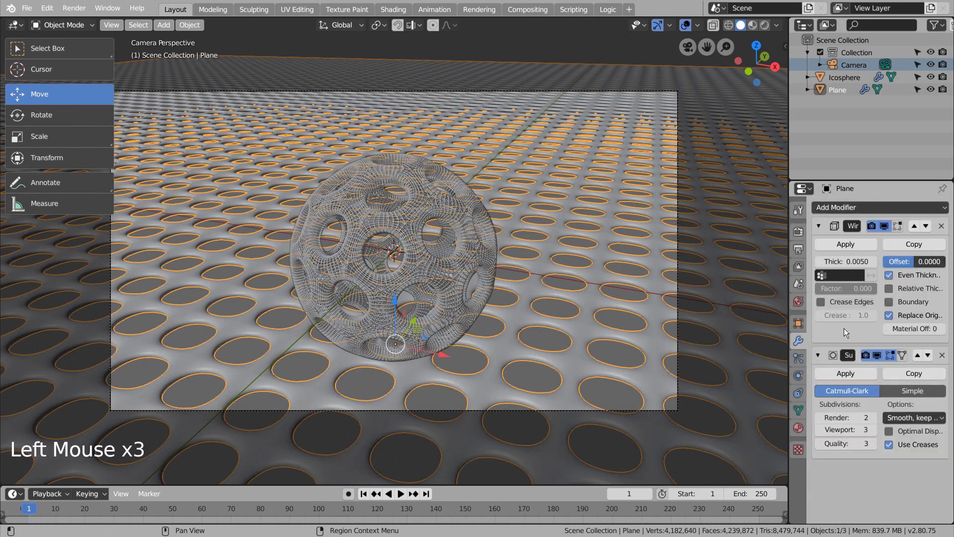
pyautogui.click(857, 417)
pyautogui.write('3')
pyautogui.press('Return')
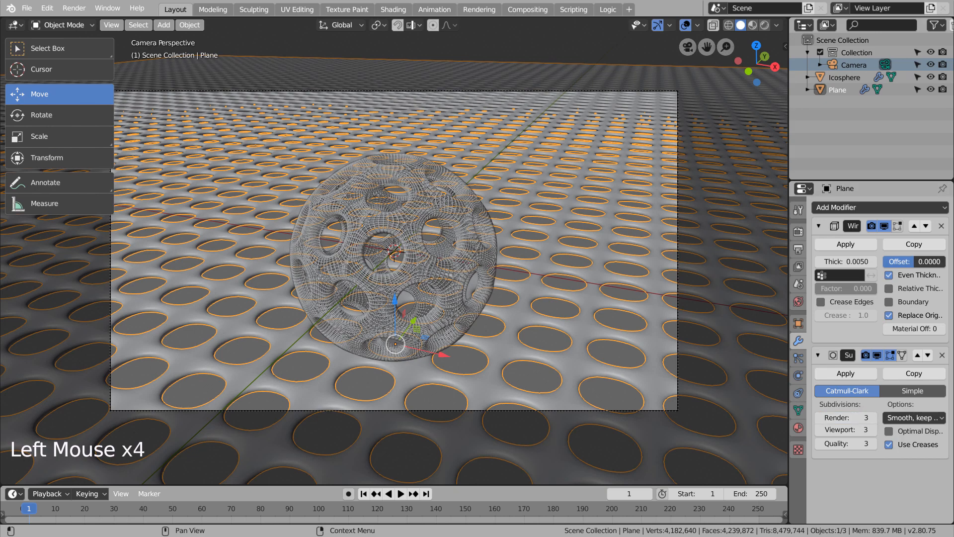
pyautogui.click(930, 89)
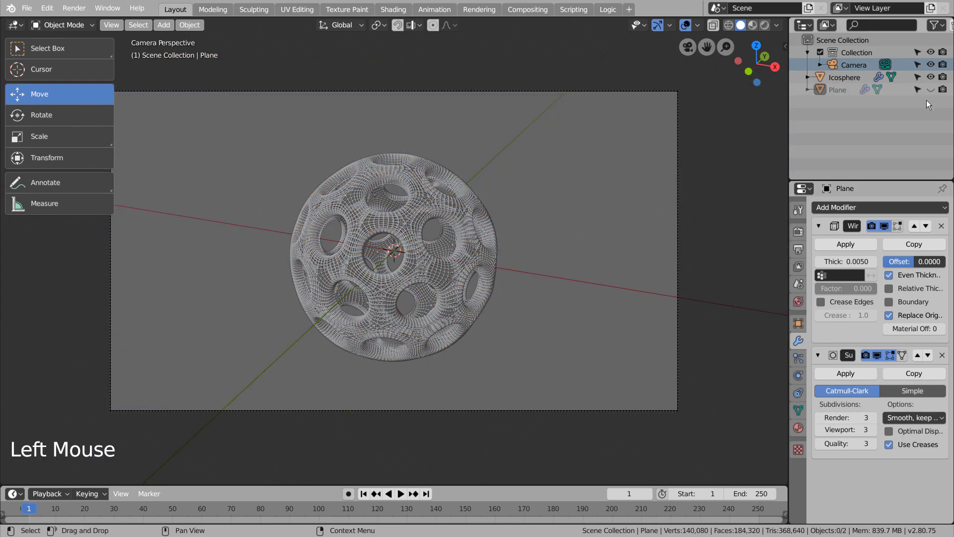
# - Check the Icosphere's modifier settings, deselect it and render the final image
pyautogui.click(428, 211)
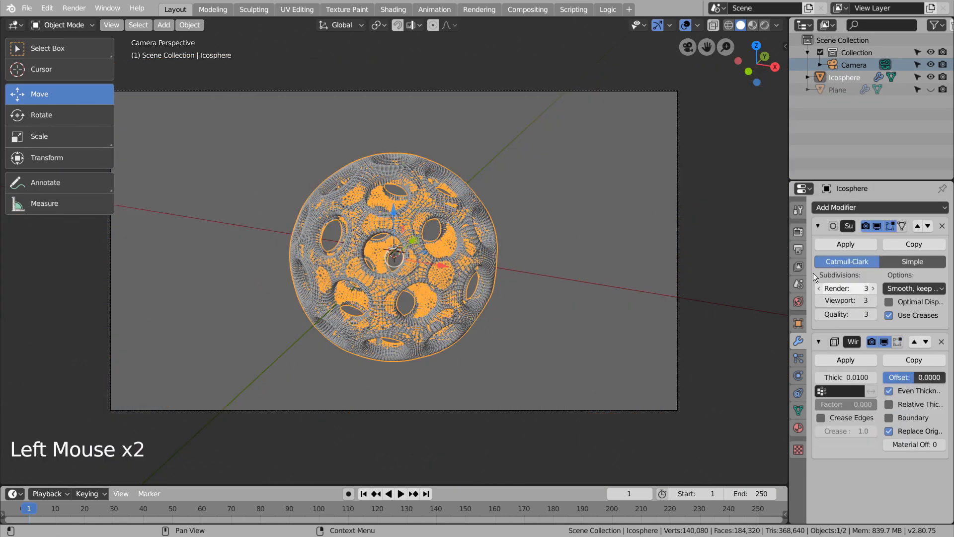
pyautogui.click(637, 210)
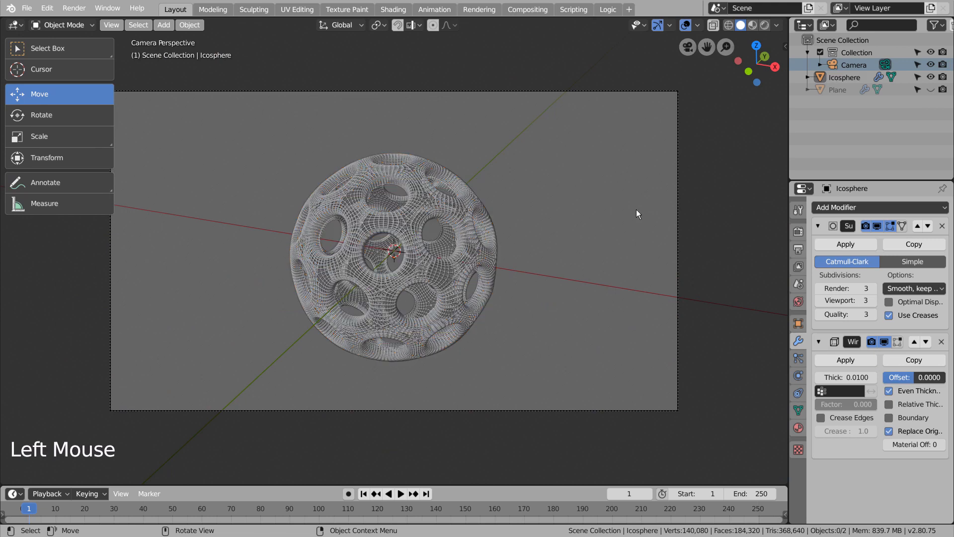
pyautogui.press('F12')
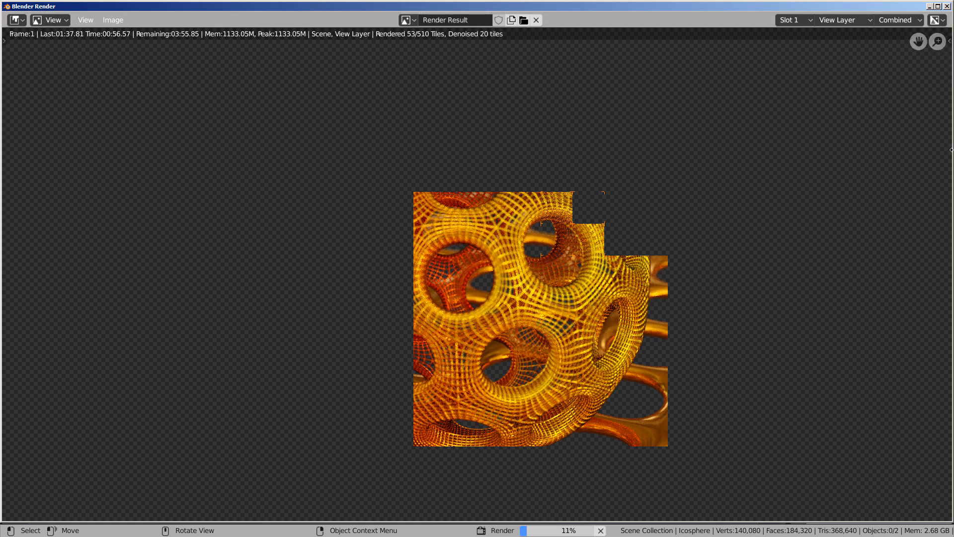